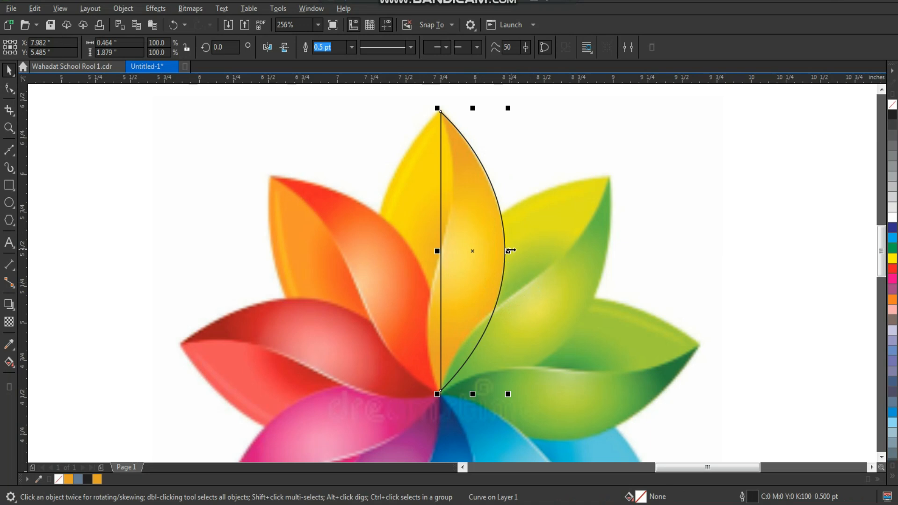
- Mirror a copy of the half-petal curve to the left and weld both halves into one closed petal outline
drag(510, 251, 464, 261)
right_click(464, 260)
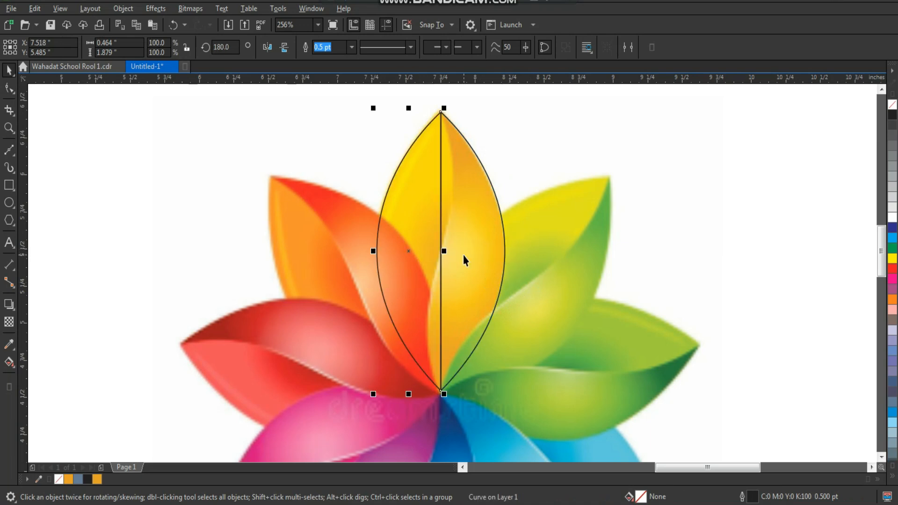
shift+click(461, 259)
click(330, 48)
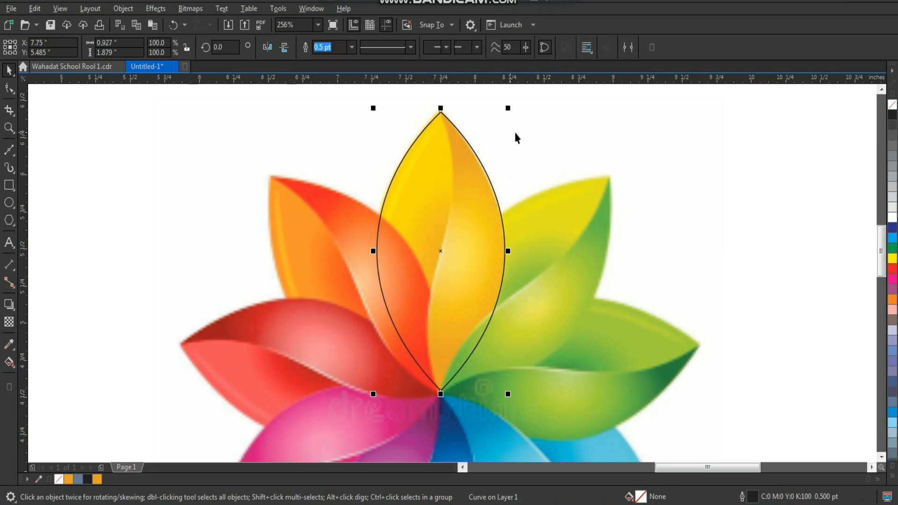
click(515, 131)
- Draw a straight line with the Bézier tool from the petal's tip down to its base
click(9, 149)
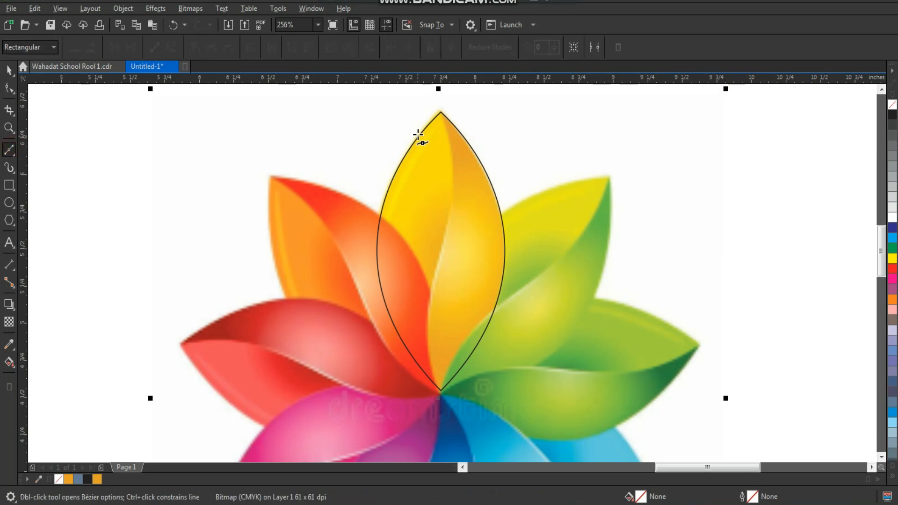
click(439, 110)
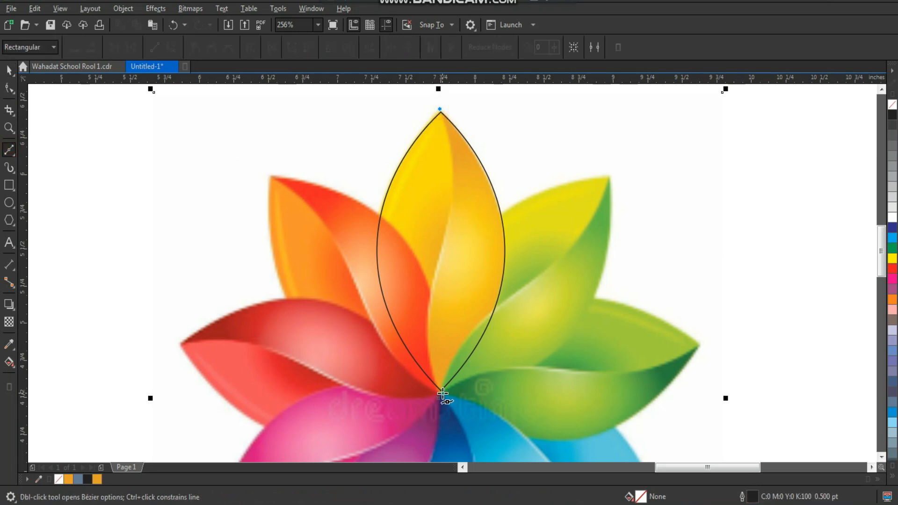
click(440, 392)
key(space)
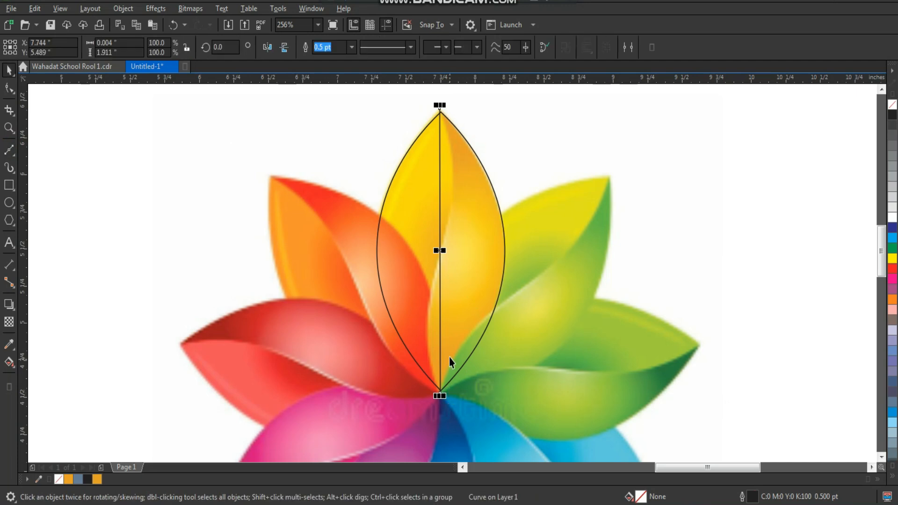
- Convert the center line to a curve and bend it into an S-shape following the fold of the yellow petal
key(F10)
click(439, 215)
click(172, 47)
drag(440, 204, 469, 202)
drag(438, 301, 402, 303)
drag(469, 203, 479, 211)
key(space)
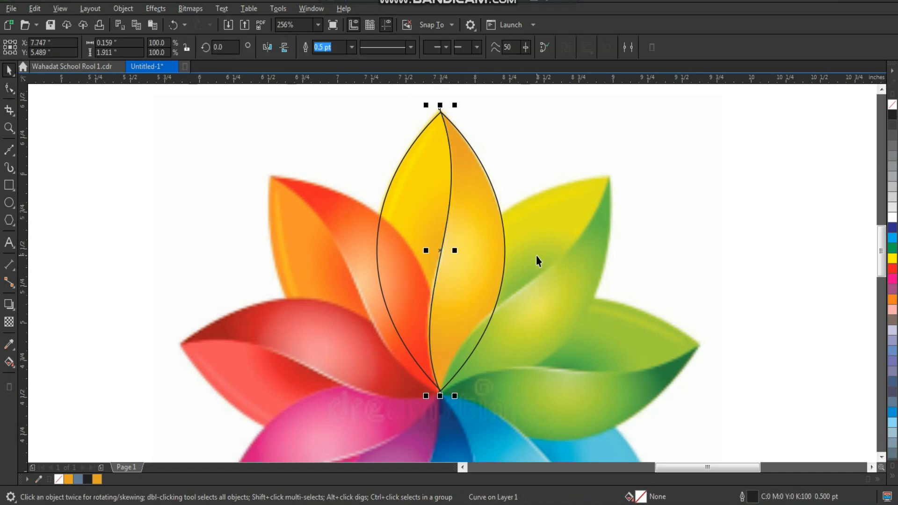
click(531, 206)
- Group the petal outline with its S-shaped center curve
click(405, 249)
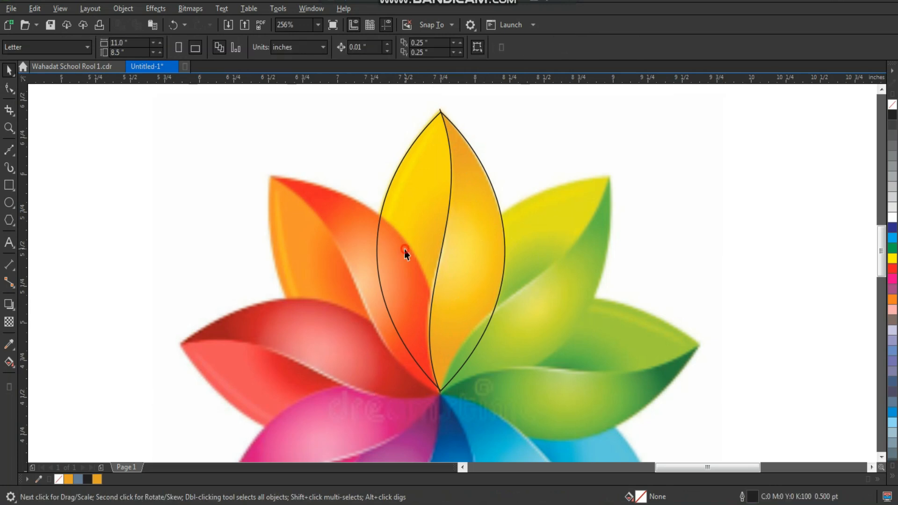
click(448, 230)
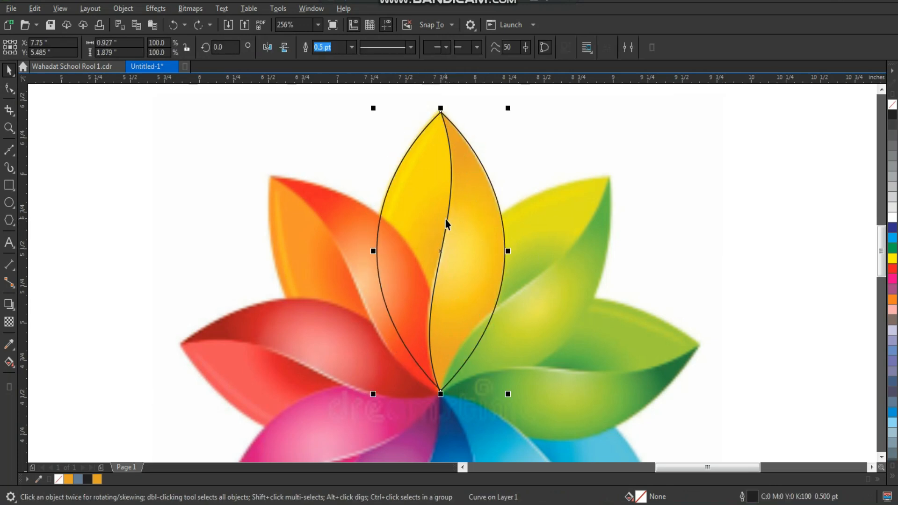
shift+click(453, 232)
key(ctrl+g)
- Move the petal group's rotation center to the petal's base at the middle of the flower
click(451, 233)
drag(441, 250, 446, 381)
key(z)
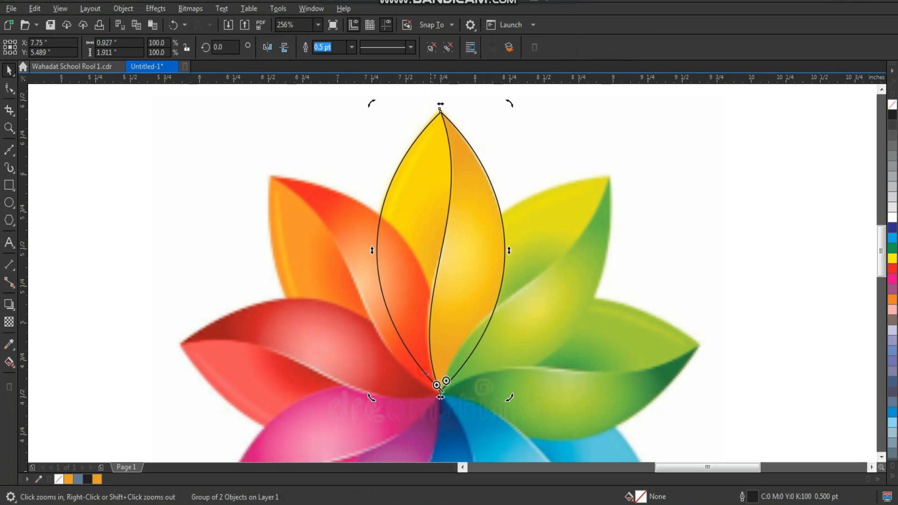
drag(396, 371, 477, 408)
drag(561, 183, 508, 282)
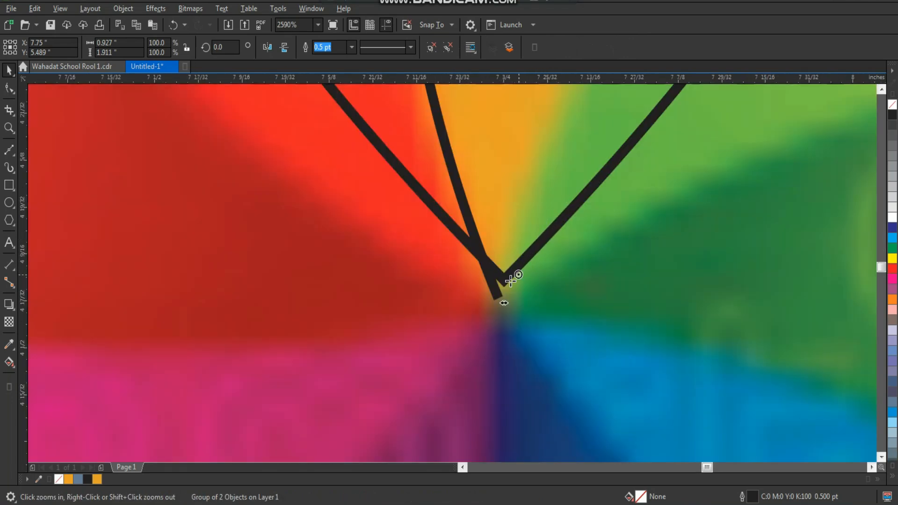
scroll(411, 324, down, 8)
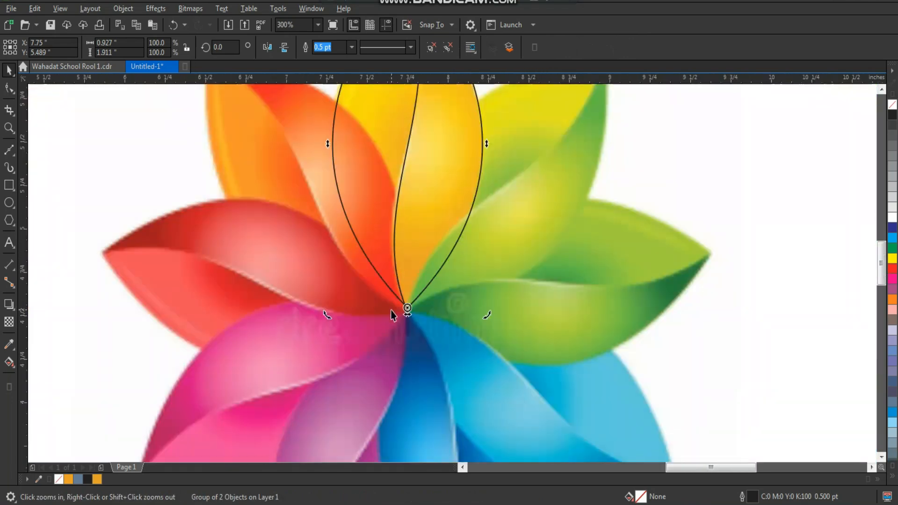
drag(227, 107, 536, 429)
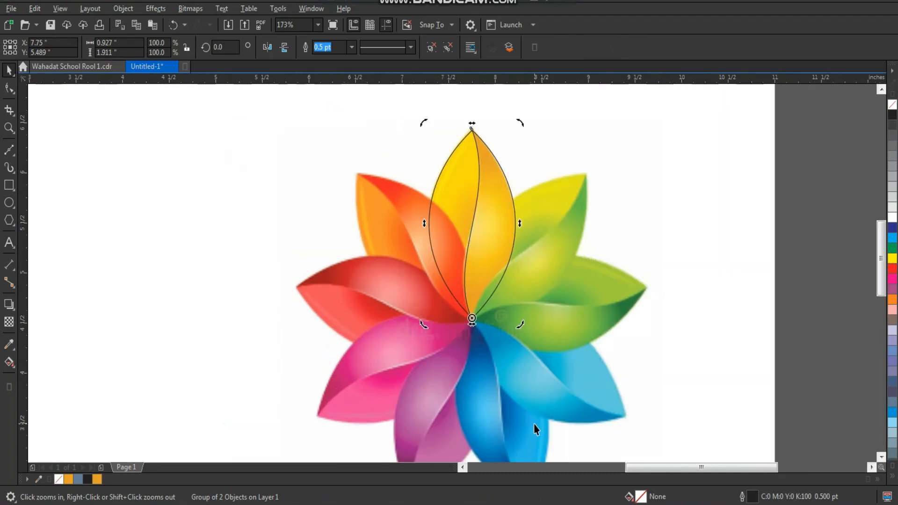
- Open the Transform docker's rotation settings and set the angle to 40° for the petal group
click(310, 12)
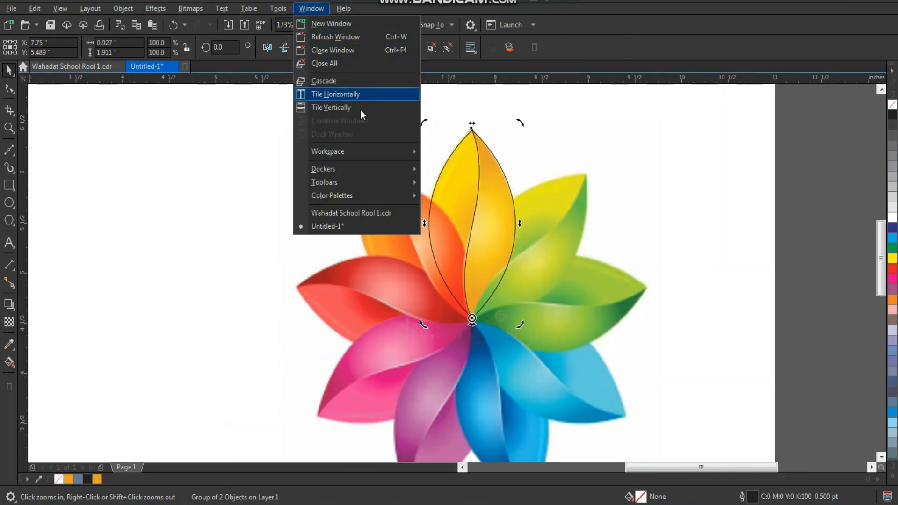
mouse_move(401, 177)
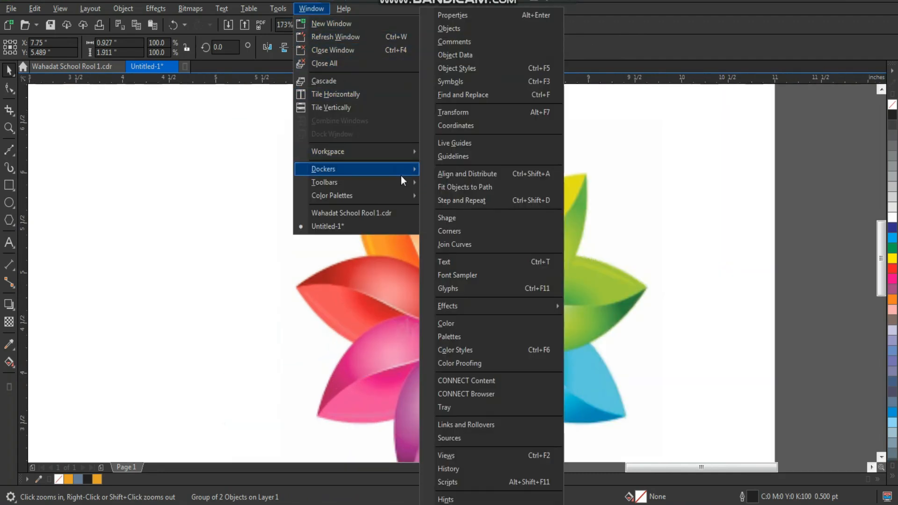
click(485, 115)
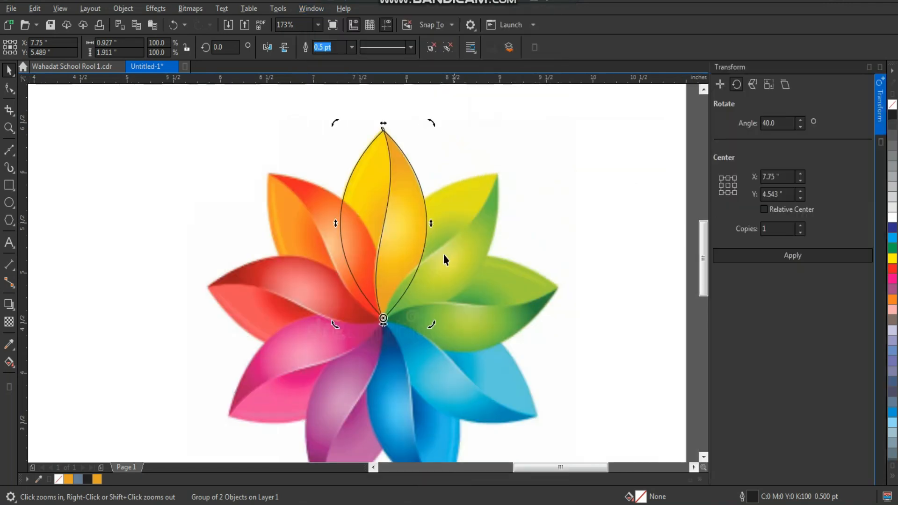
click(767, 124)
click(720, 85)
click(737, 84)
text(40)
click(776, 228)
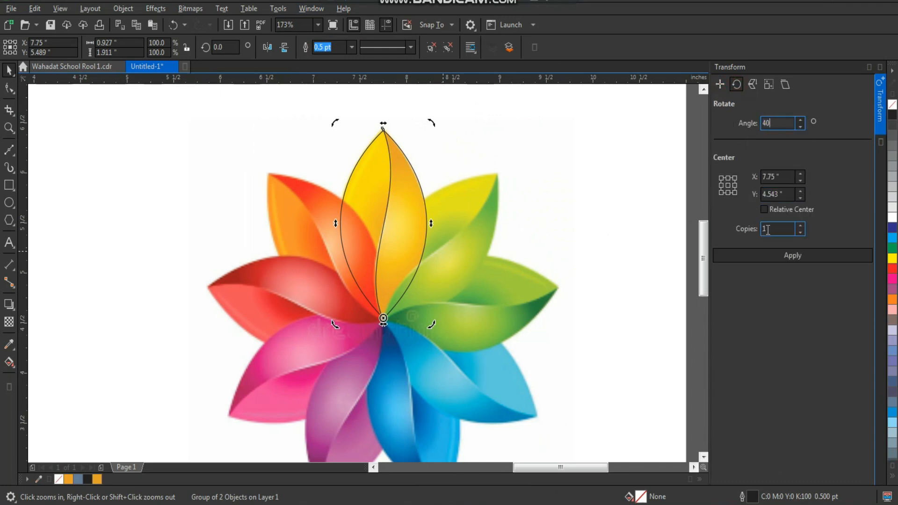
- Apply the 40° rotation with 1 copy eight times to place petal outlines all around the flower
click(781, 256)
click(782, 255)
click(782, 255)
click(782, 255)
click(781, 255)
click(781, 255)
click(782, 256)
click(782, 256)
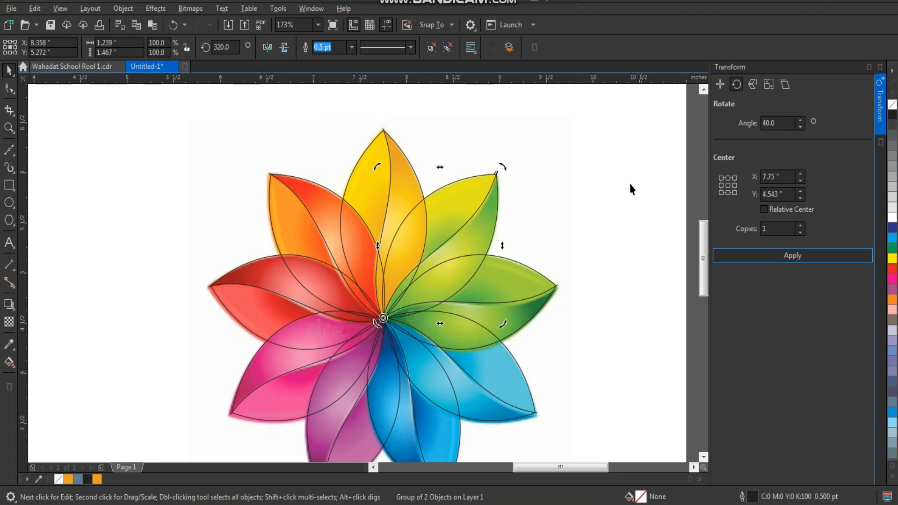
click(597, 178)
- Use Smart Fill to fill the left half and the upper regions of the right half of the top petal
key(z)
right_click(532, 184)
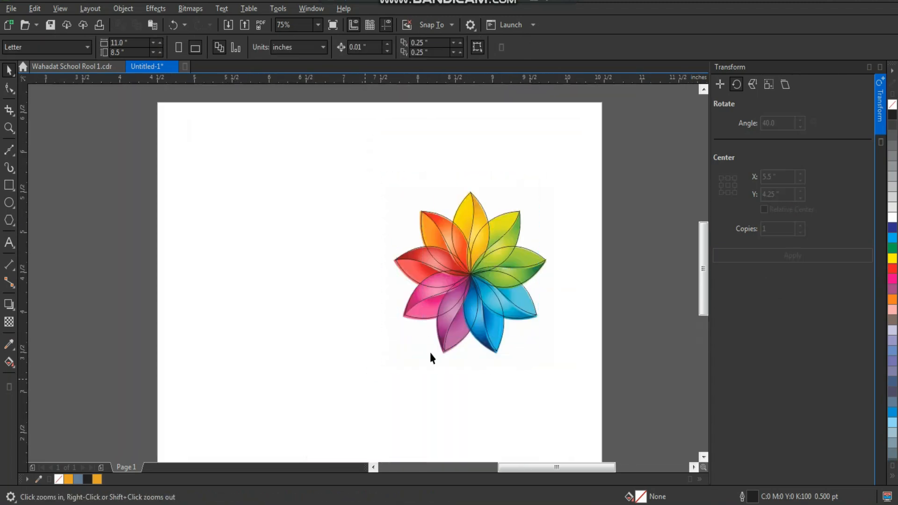
click(430, 358)
drag(347, 114, 467, 290)
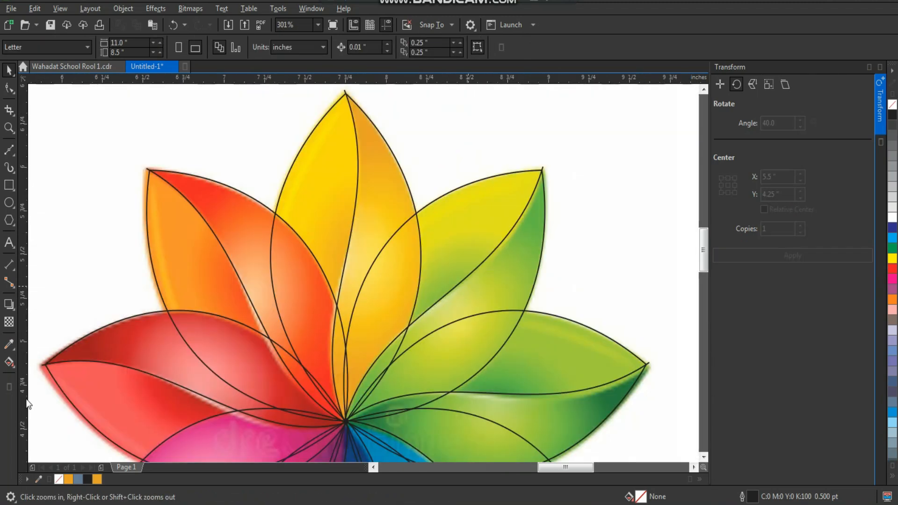
click(16, 370)
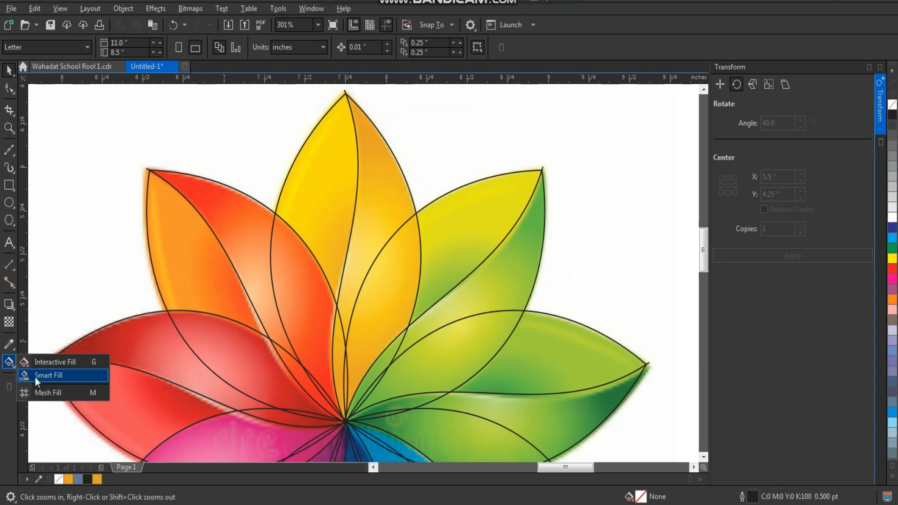
click(35, 376)
click(343, 214)
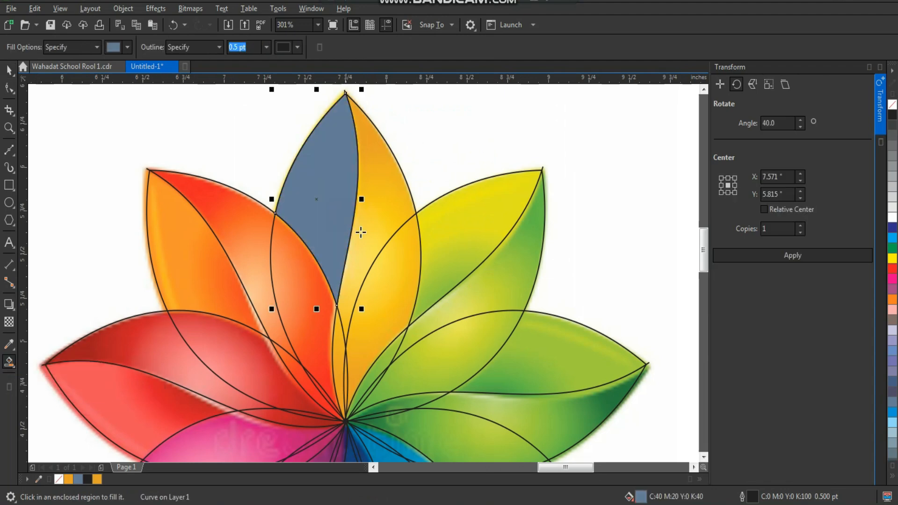
click(374, 233)
click(381, 297)
- Smart-fill the remaining narrow regions of the top petal's right half near the flower center
key(z)
drag(304, 303, 366, 328)
click(354, 327)
click(367, 327)
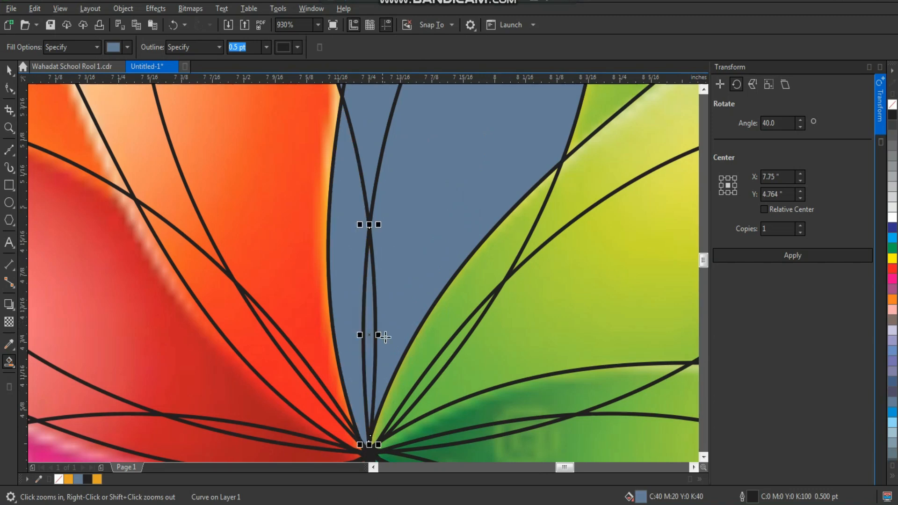
- Weld the filled pieces of the top petal's right half into one shape and undo its trial move
key(space)
scroll(425, 285, down, 5)
key(z)
drag(513, 116, 366, 283)
key(space)
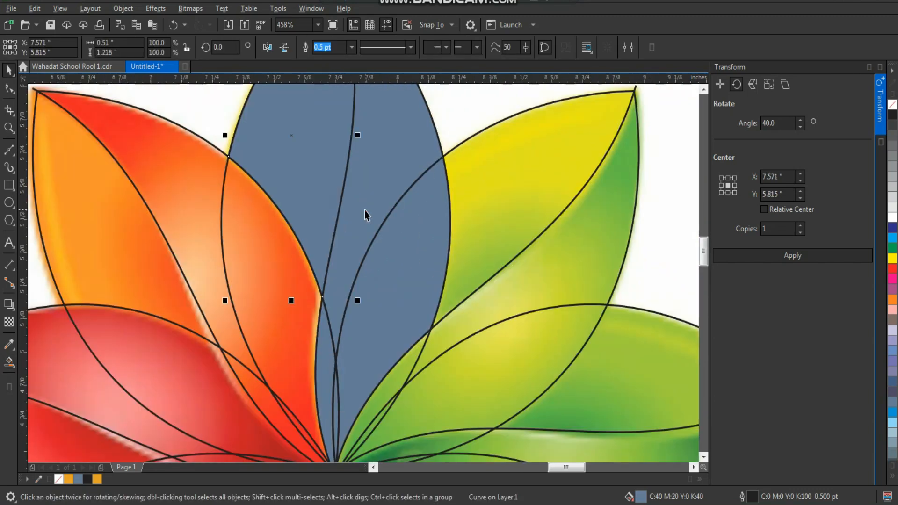
click(395, 241)
shift+click(330, 421)
shift+click(321, 396)
click(329, 46)
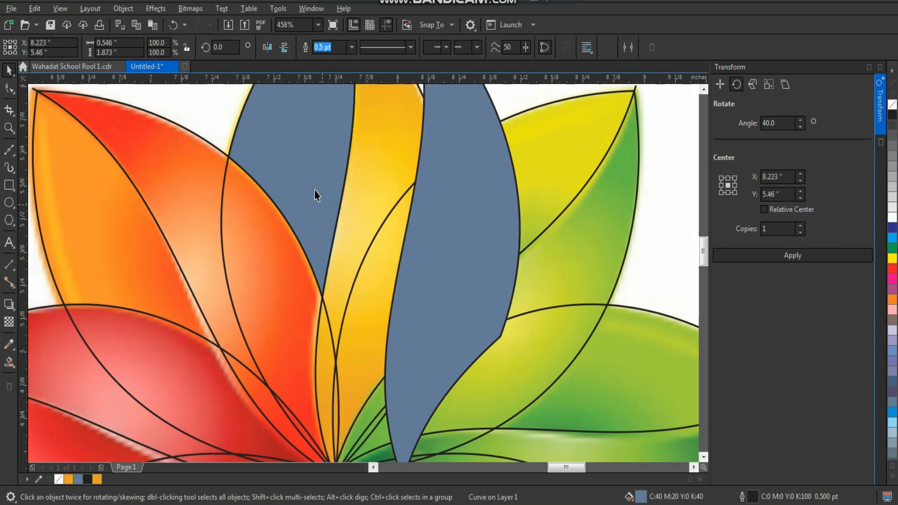
key(ctrl+z)
- Move both filled halves of the top petal to the empty area left of the flower
click(266, 188)
key(z)
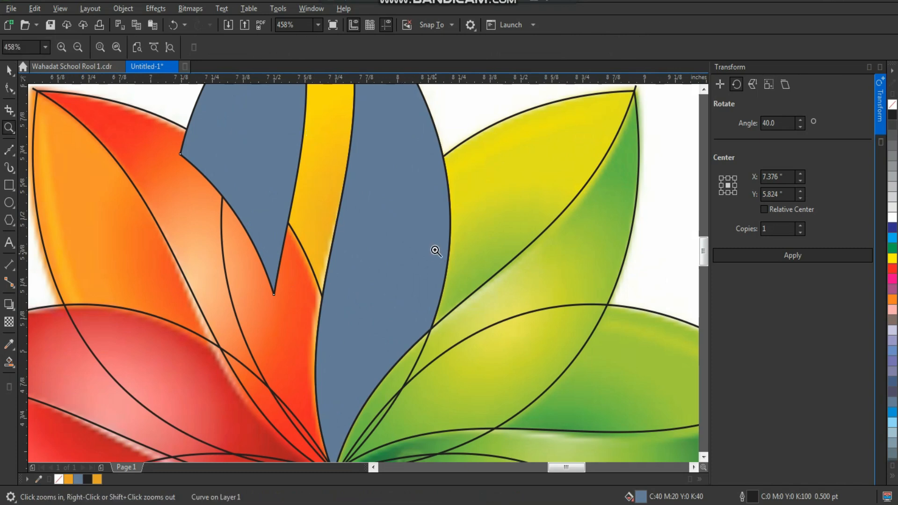
scroll(435, 251, down, 3)
key(space)
click(434, 249)
shift+click(425, 248)
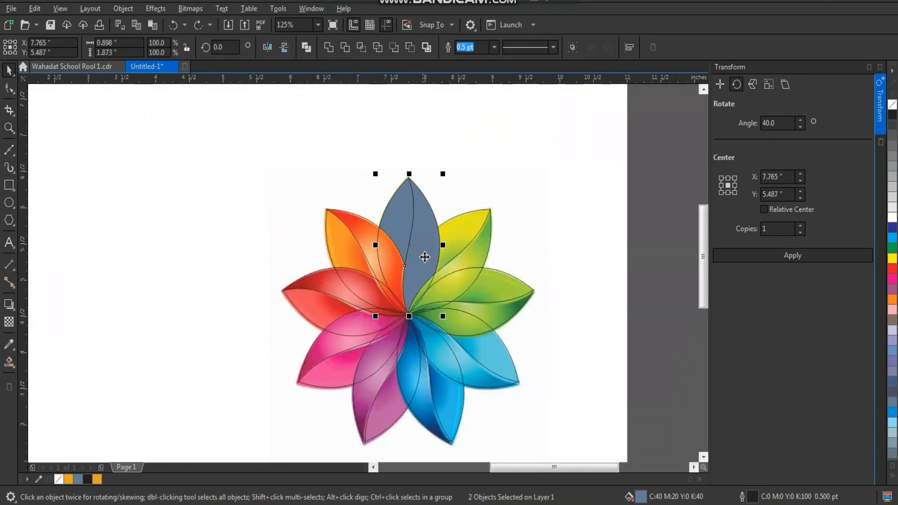
drag(424, 255, 178, 255)
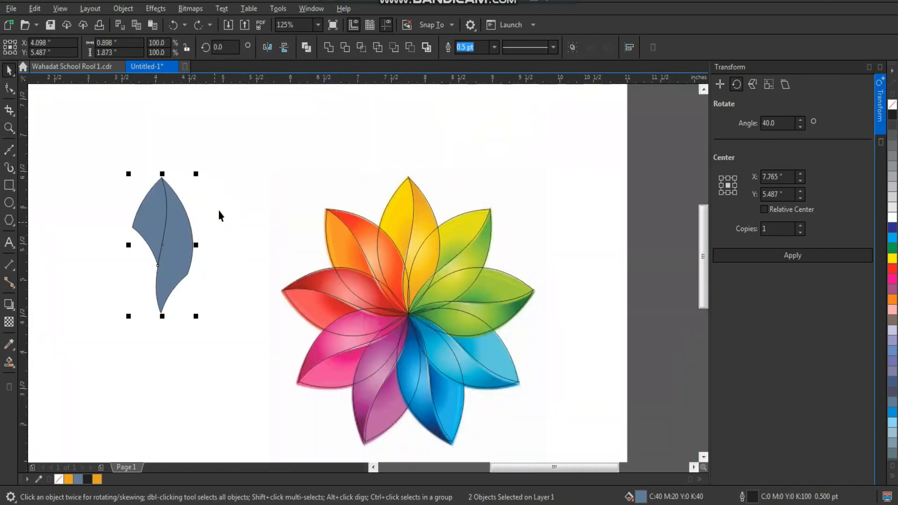
- Try deleting the flower image together with its petal outlines, and undo the deletion
click(257, 194)
drag(279, 139, 559, 437)
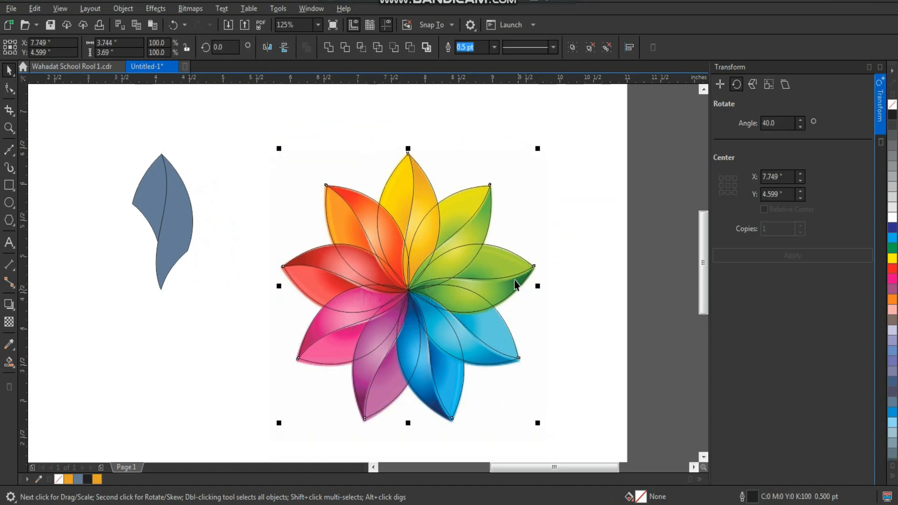
click(534, 257)
drag(549, 135, 260, 447)
click(509, 233)
key(Delete)
key(ctrl+z)
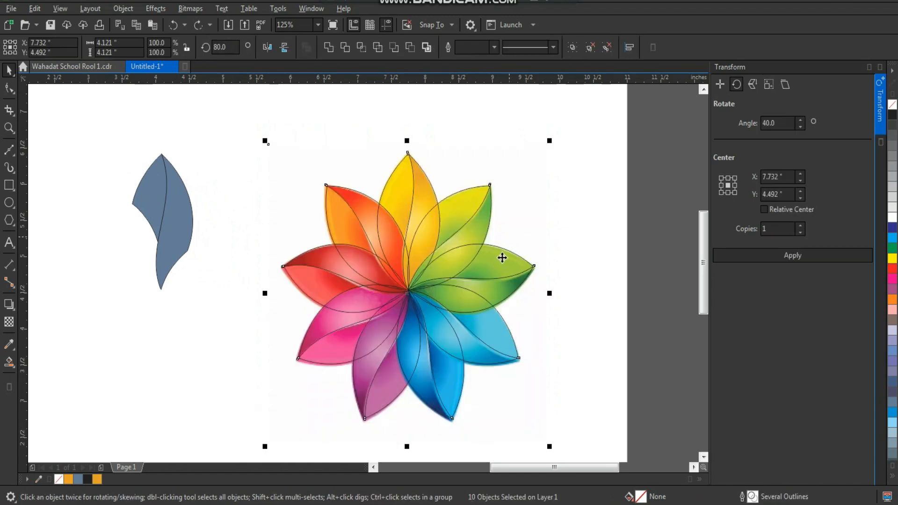
key(ctrl+z)
click(562, 213)
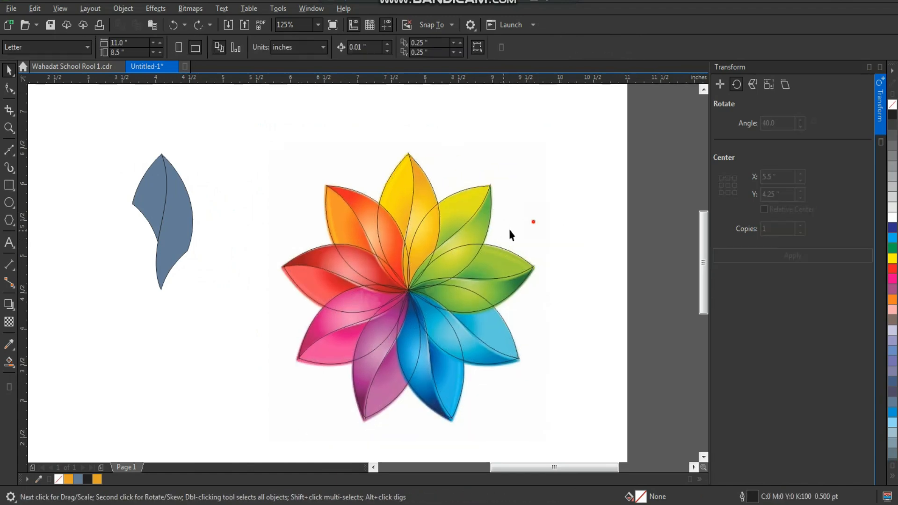
- Delete the nine petal outline groups over the flower, shifting the flower image aside and back to reach them
drag(509, 228, 551, 219)
drag(541, 131, 258, 425)
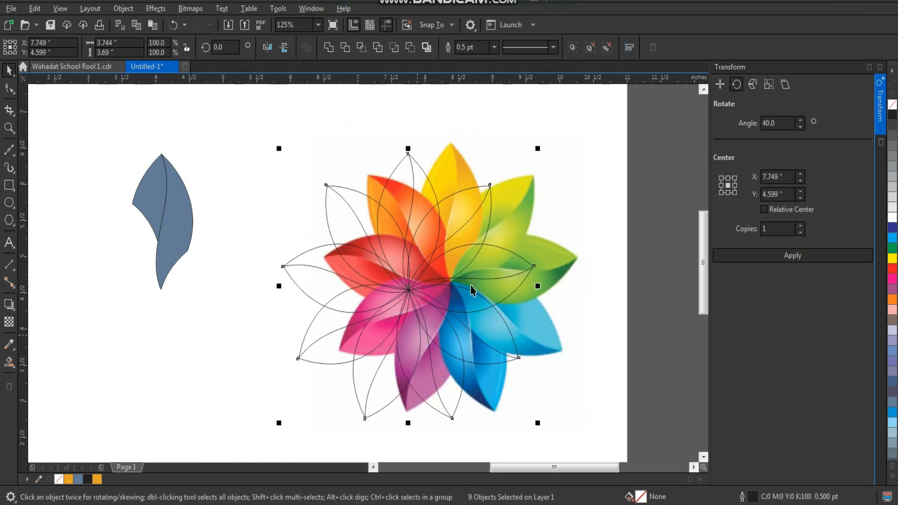
key(Delete)
drag(458, 286, 375, 286)
- Group the two filled petal halves and move the group's rotation center down near the petal's base
drag(123, 303, 203, 150)
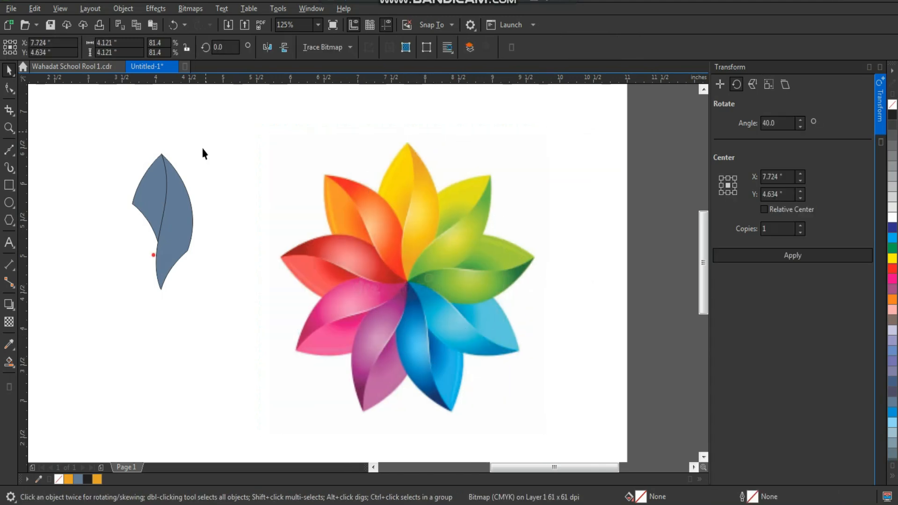
key(ctrl+z)
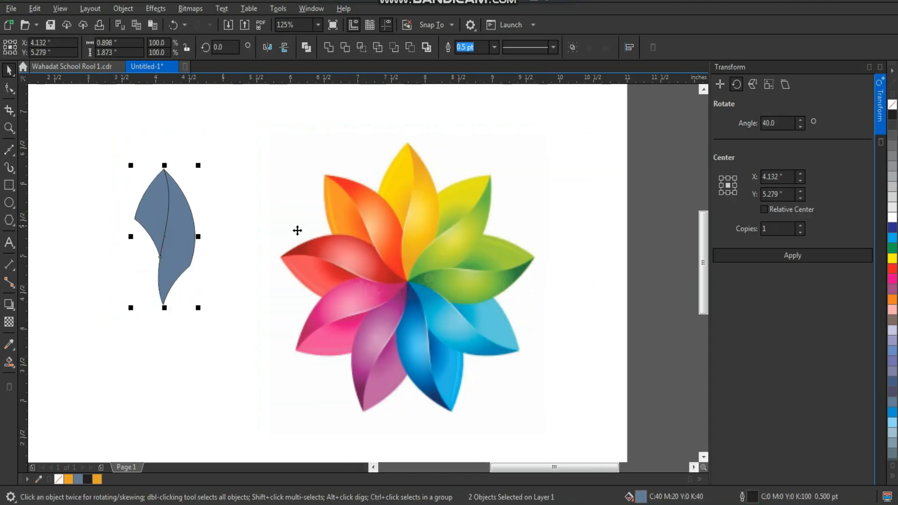
key(shift+F2)
key(F3)
key(z)
click(391, 288)
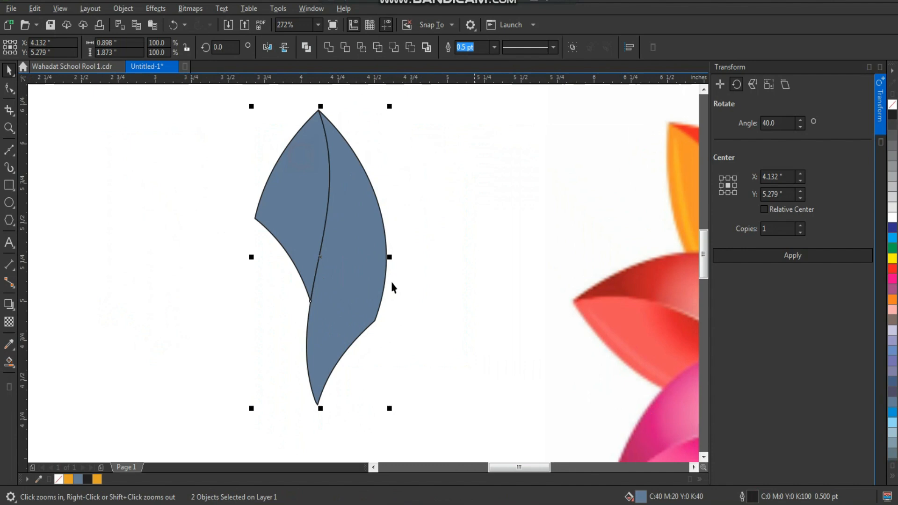
key(ctrl+g)
click(319, 256)
drag(317, 338, 316, 384)
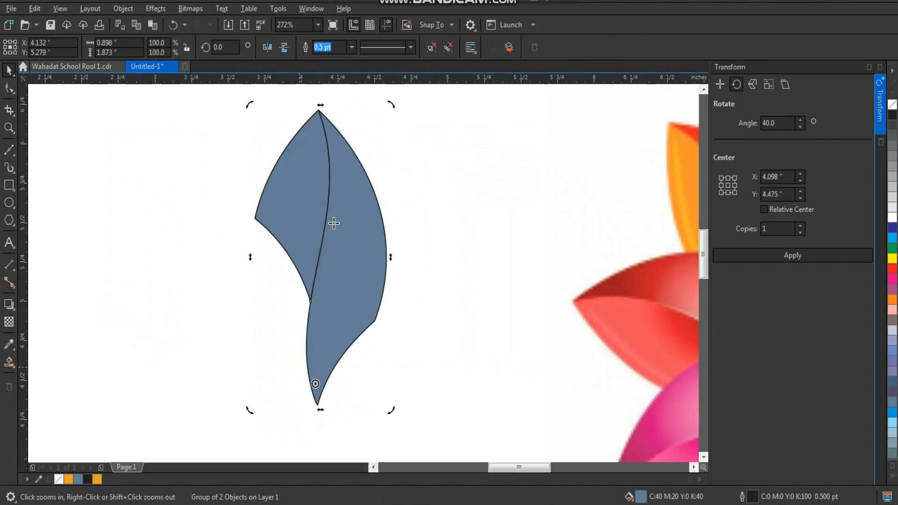
- Move the petal group's rotation center onto the pointed tip at the petal's base
scroll(314, 406, up, 5)
drag(333, 281, 351, 395)
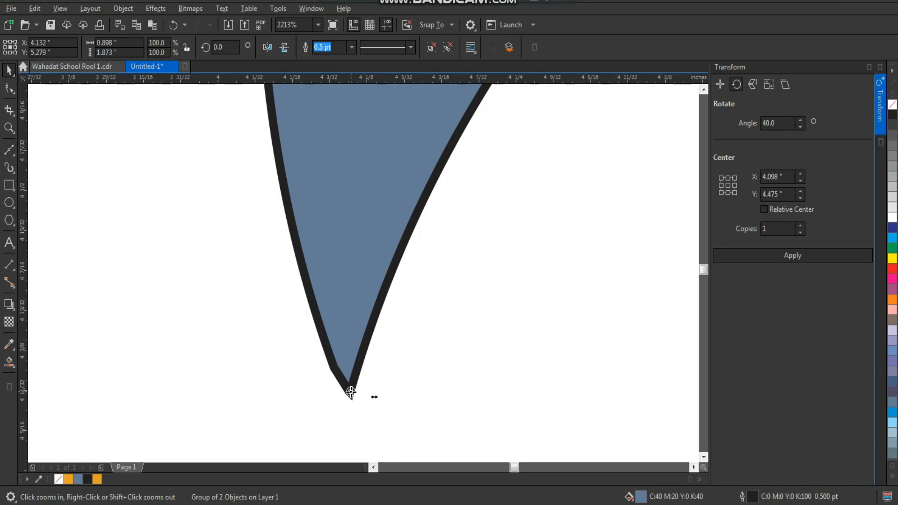
scroll(377, 360, down, 6)
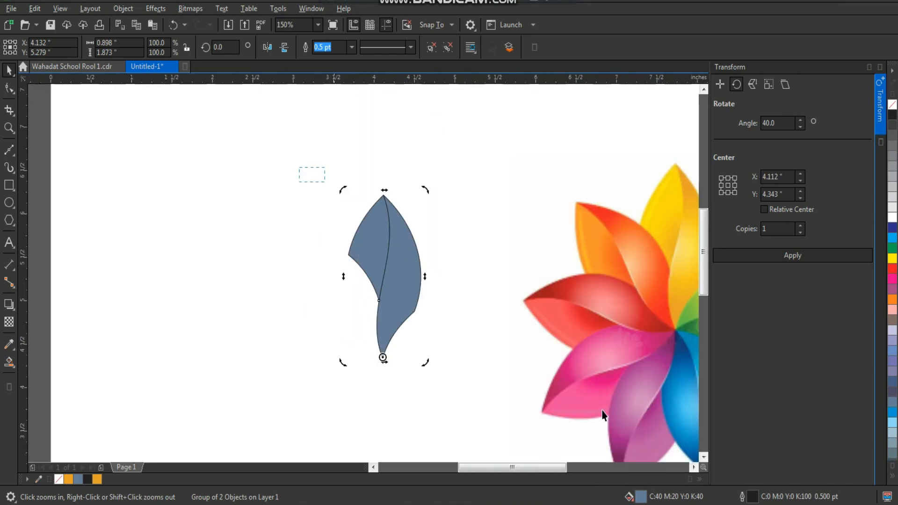
- Create eight copies of the petal group around its base tip, rotating each one 40° from the last to complete the flower
scroll(655, 374, up, 1)
click(770, 256)
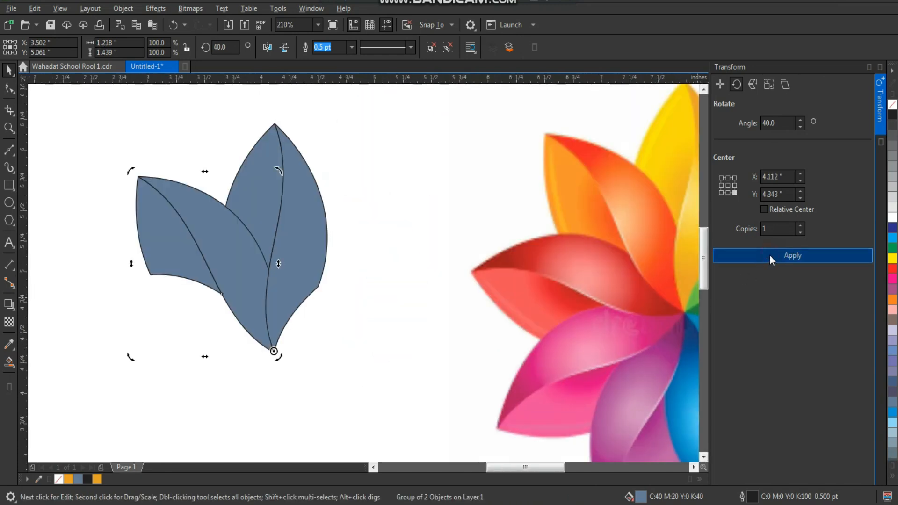
click(770, 255)
click(770, 254)
click(770, 254)
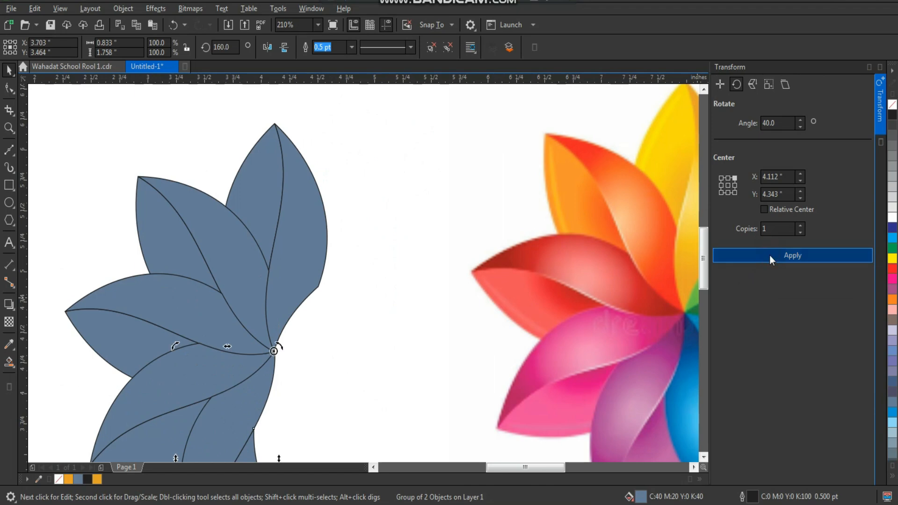
click(769, 255)
click(770, 255)
click(770, 254)
click(770, 255)
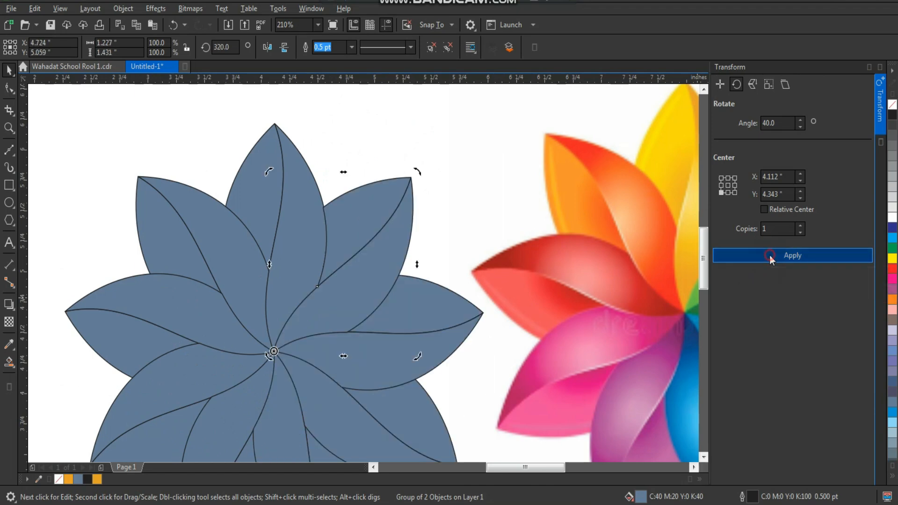
- Select all nine petal groups, shift them slightly up and away from the flower image, and close the Transform docker
scroll(510, 244, down, 2)
drag(264, 142, 486, 392)
drag(423, 279, 408, 260)
key(z)
drag(240, 118, 669, 382)
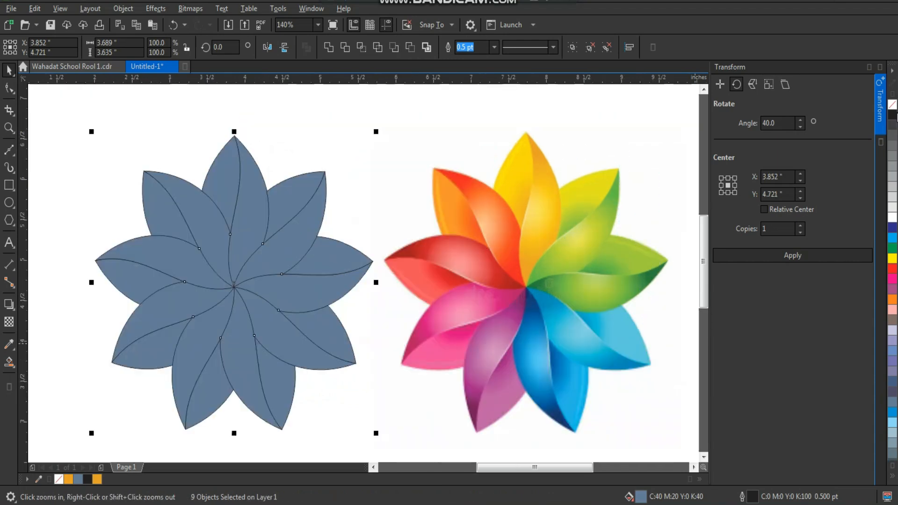
click(880, 67)
scroll(419, 255, down, 3)
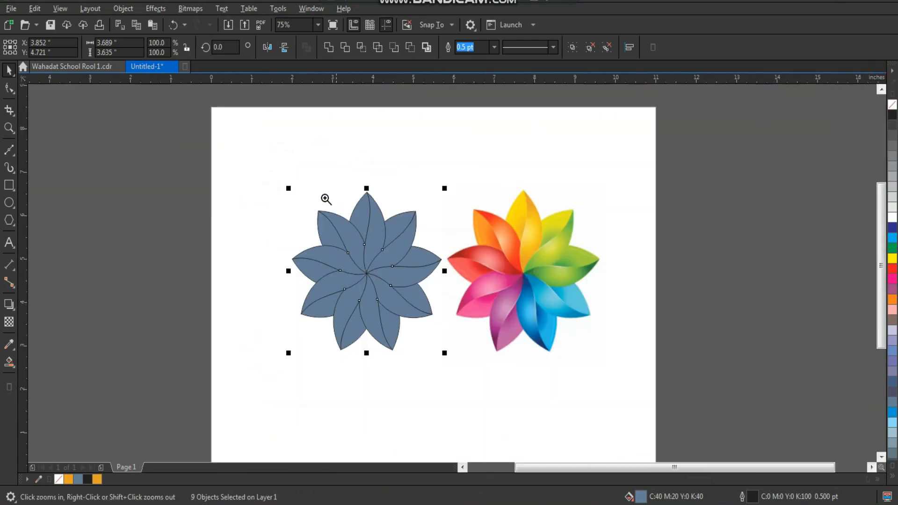
drag(581, 353, 593, 359)
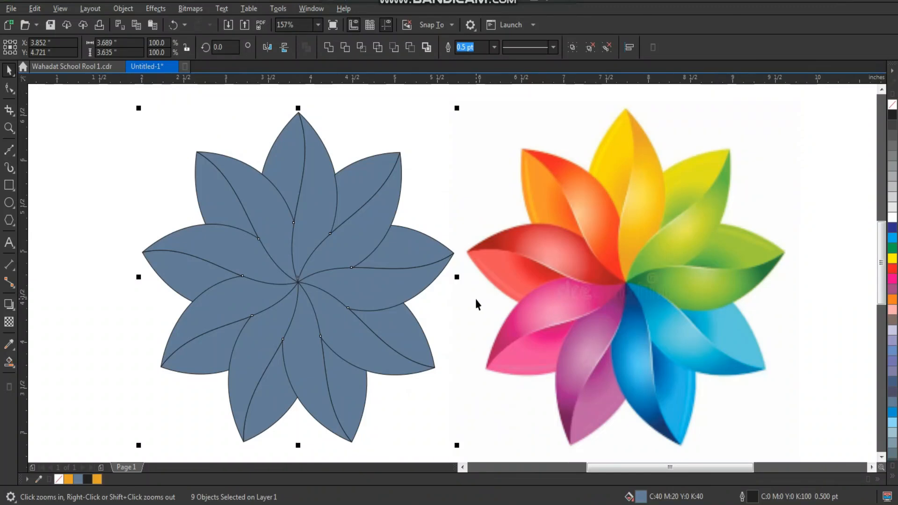
- Ungroup all nine petals of the blue-gray flower into separate halves and clear the selection
click(444, 175)
click(362, 234)
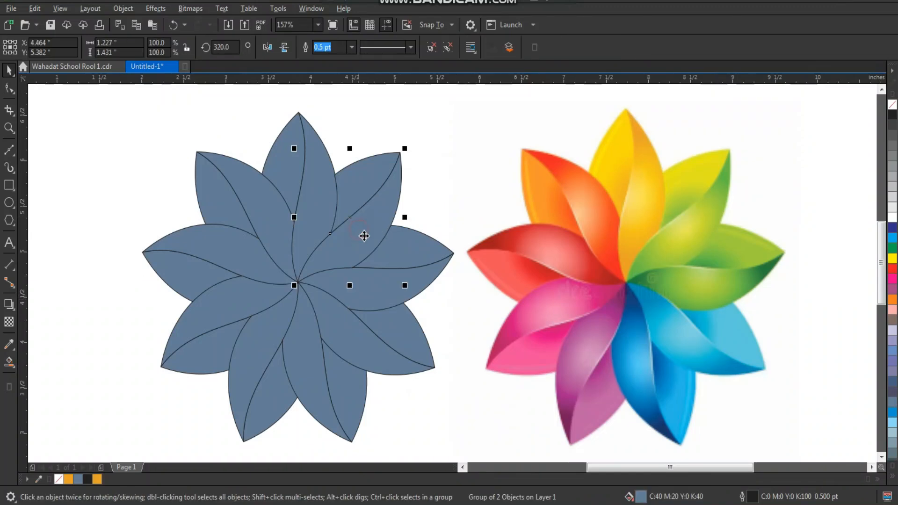
drag(455, 104, 171, 452)
key(ctrl+u)
click(131, 180)
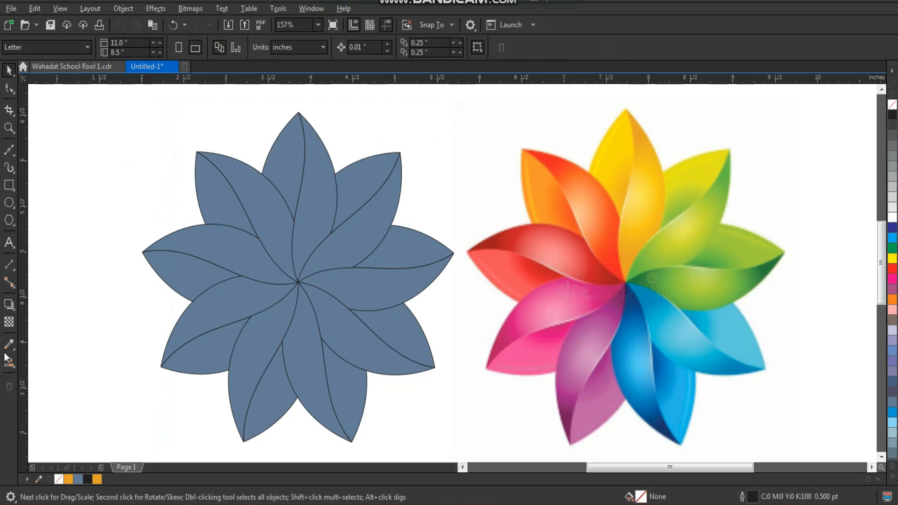
- Sample the orange of the image's top petal and fill the right half of the drawn top petal with it
click(9, 344)
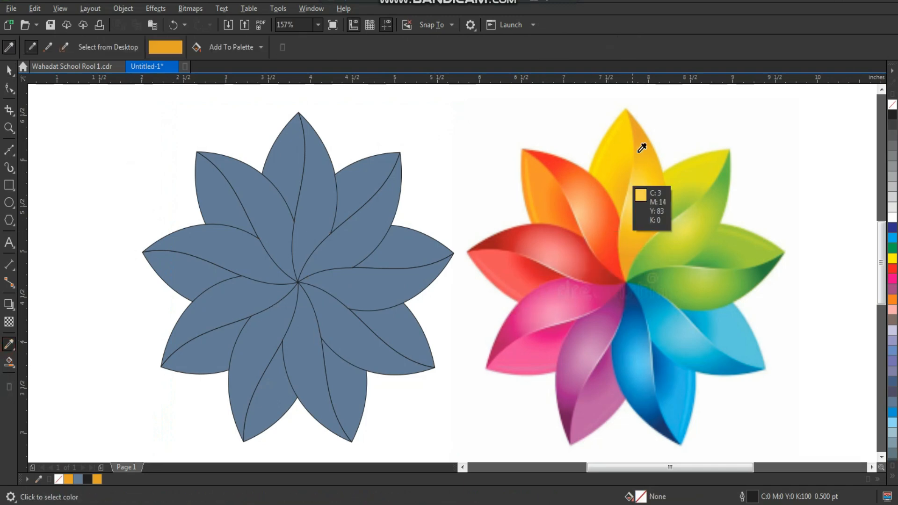
click(640, 124)
click(320, 187)
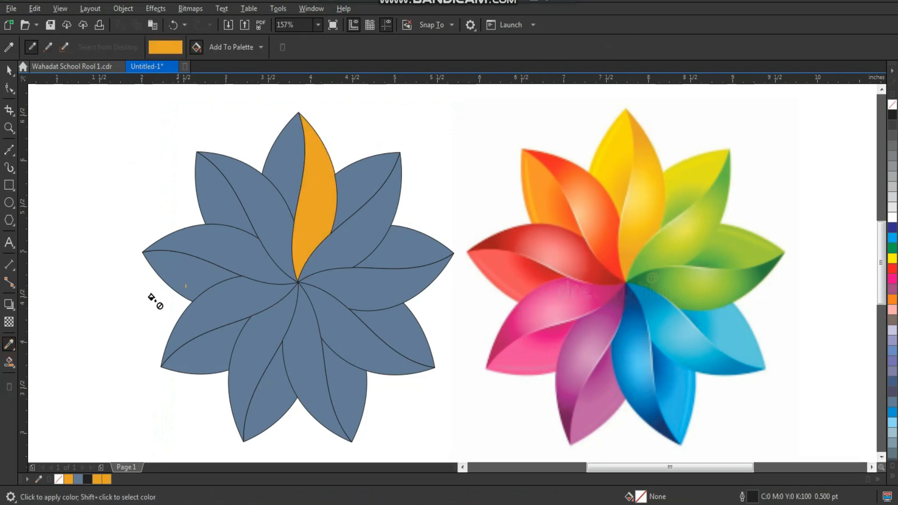
- Apply a downward linear fountain fill to the orange half of the top petal with the Interactive Fill tool
click(15, 372)
click(43, 374)
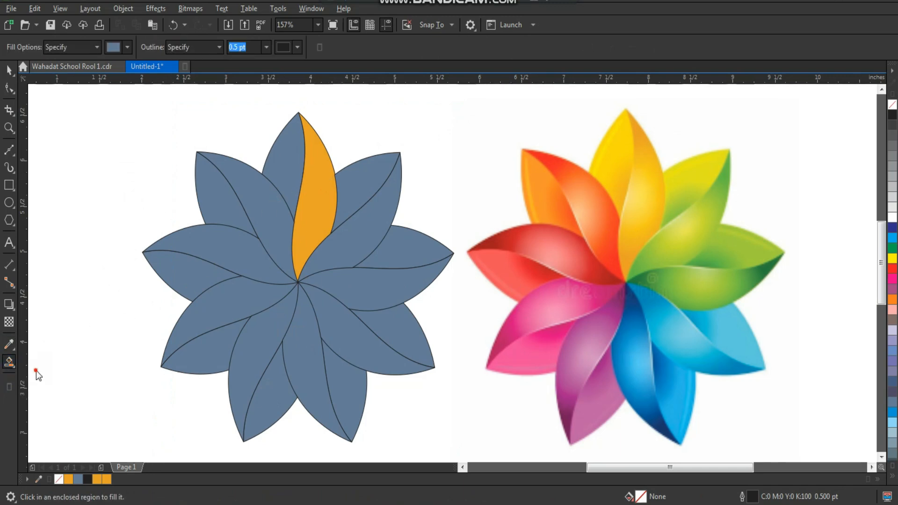
click(15, 367)
click(45, 364)
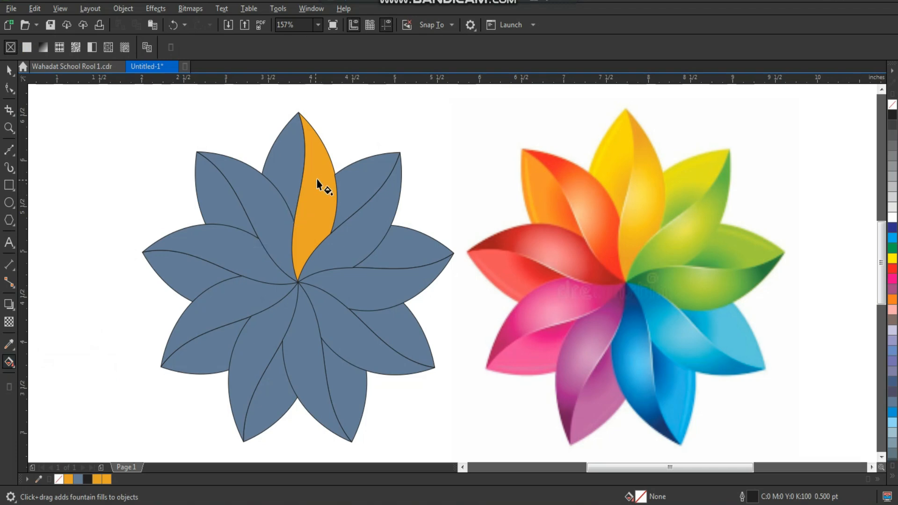
click(317, 212)
key(space)
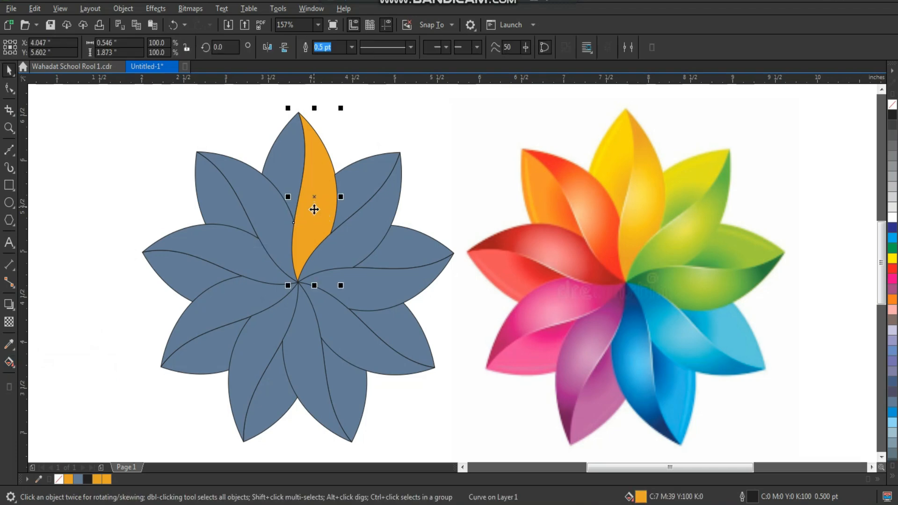
key(space)
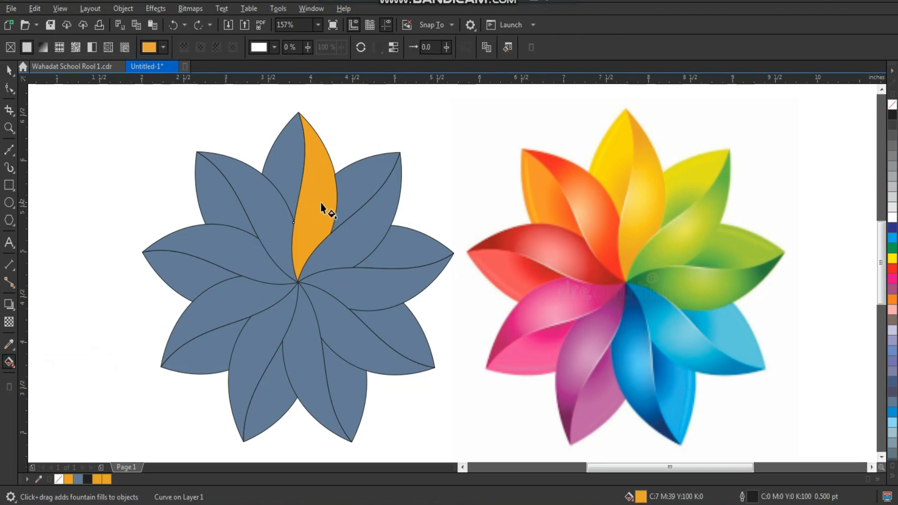
drag(316, 166, 316, 221)
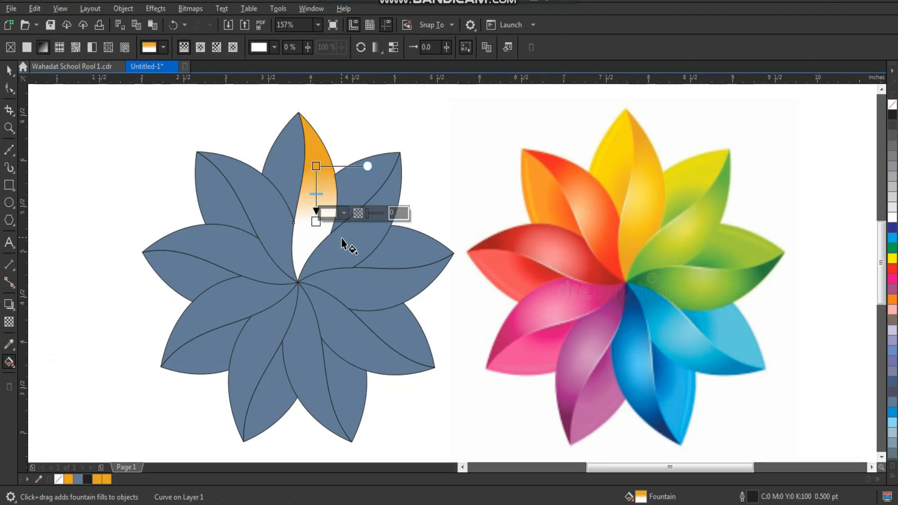
- Set the gradient's end color to the light yellow (C3 M5 Y78 K0) sampled from the image's top petal
click(343, 214)
click(427, 390)
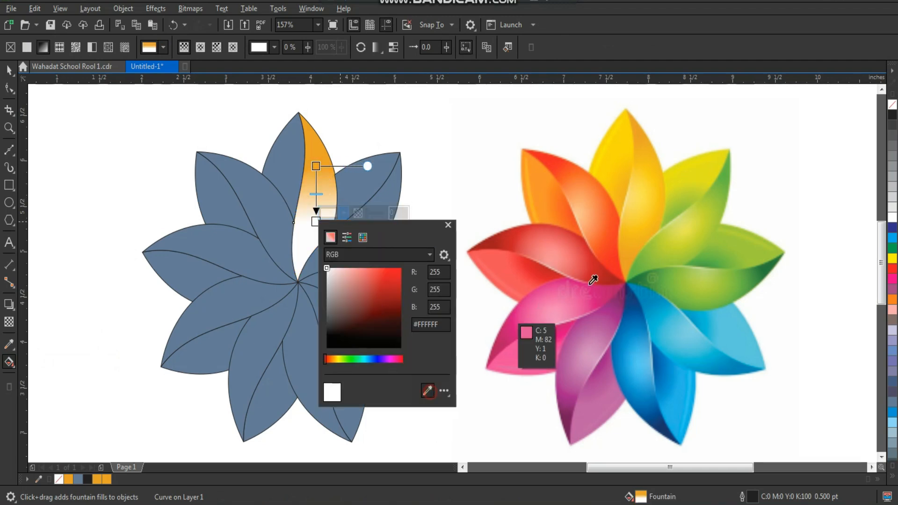
click(641, 189)
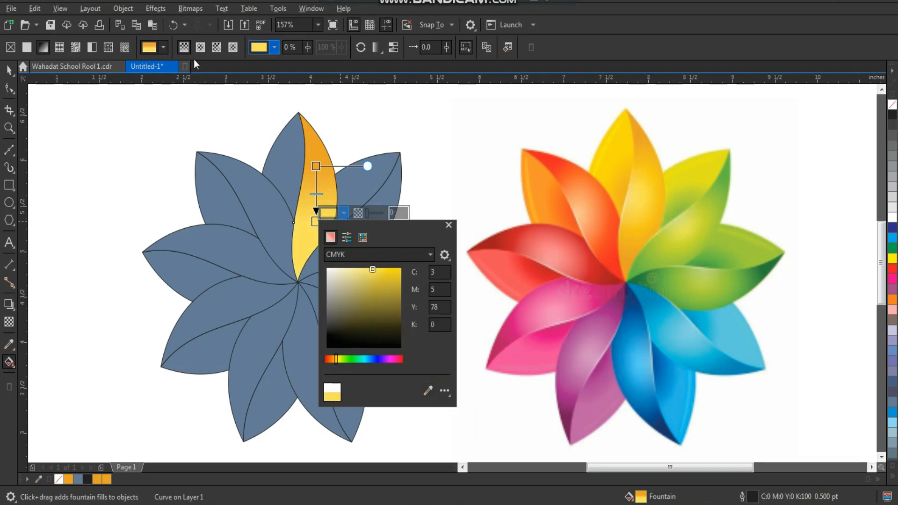
- Change the orange half's gradient to an elliptical fountain fill, widen it and center the yellow highlight within the petal half
click(199, 47)
click(199, 47)
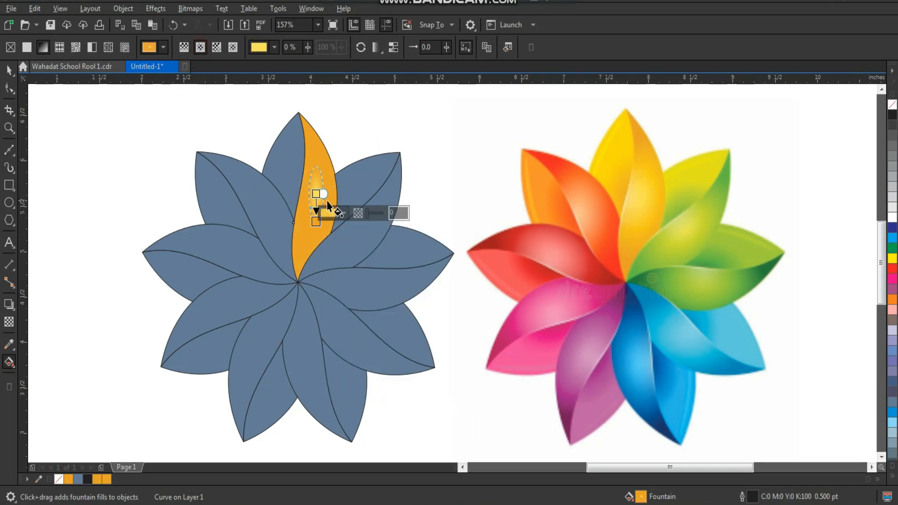
drag(261, 140, 372, 286)
drag(457, 221, 512, 224)
drag(445, 220, 444, 220)
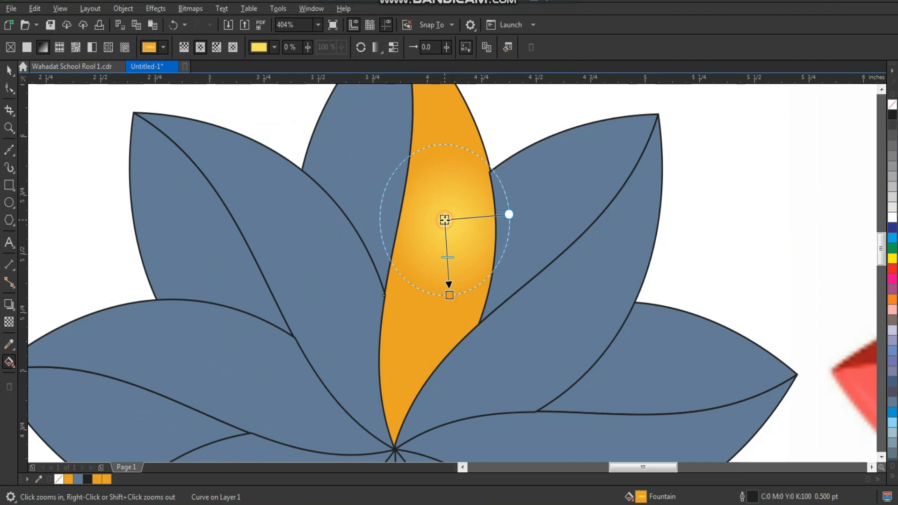
- Copy only the fill property from the top petal's right half to its left half
click(9, 70)
scroll(393, 183, down, 2)
scroll(360, 205, up, 2)
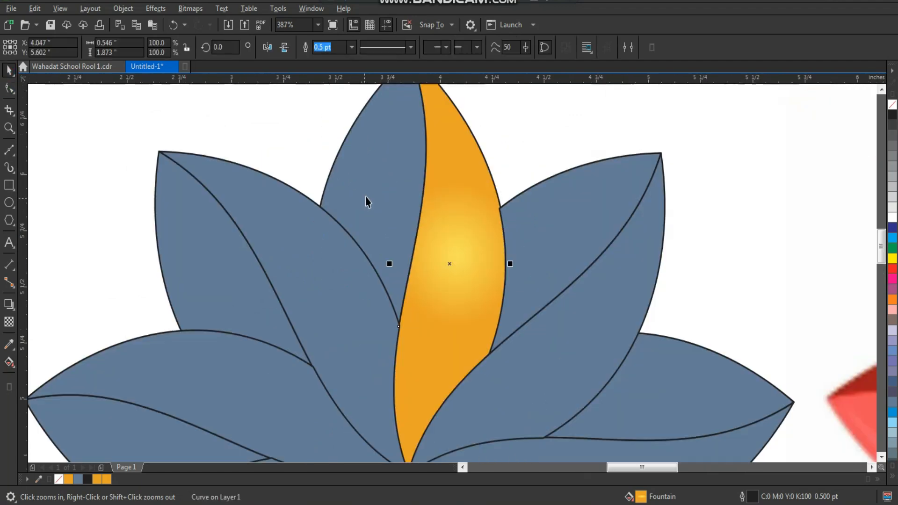
click(35, 9)
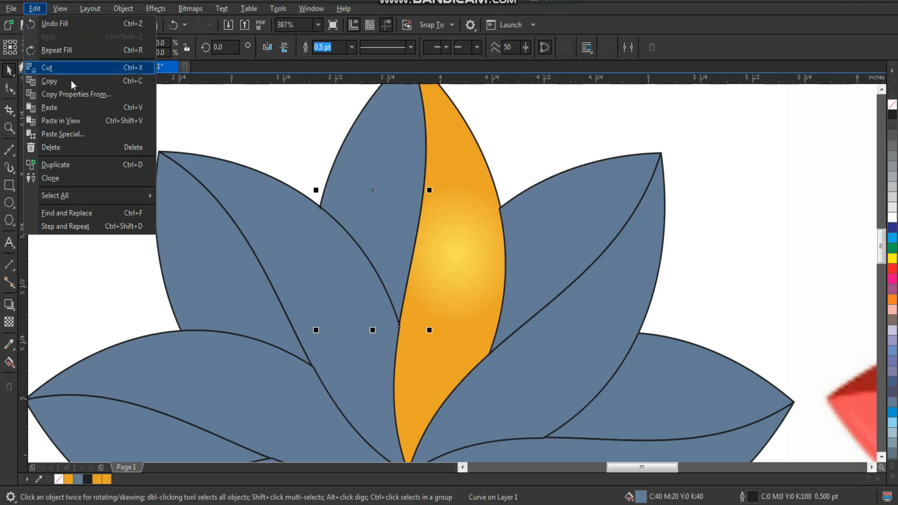
click(99, 95)
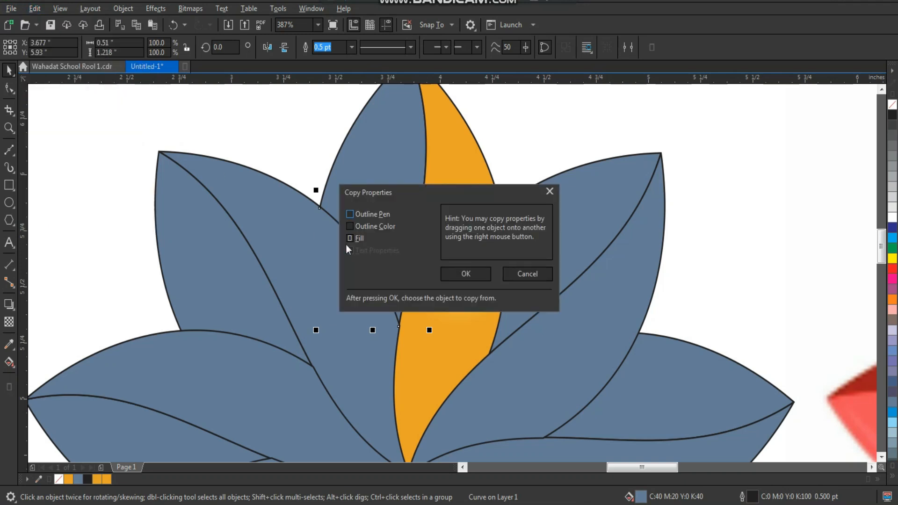
click(354, 239)
click(353, 240)
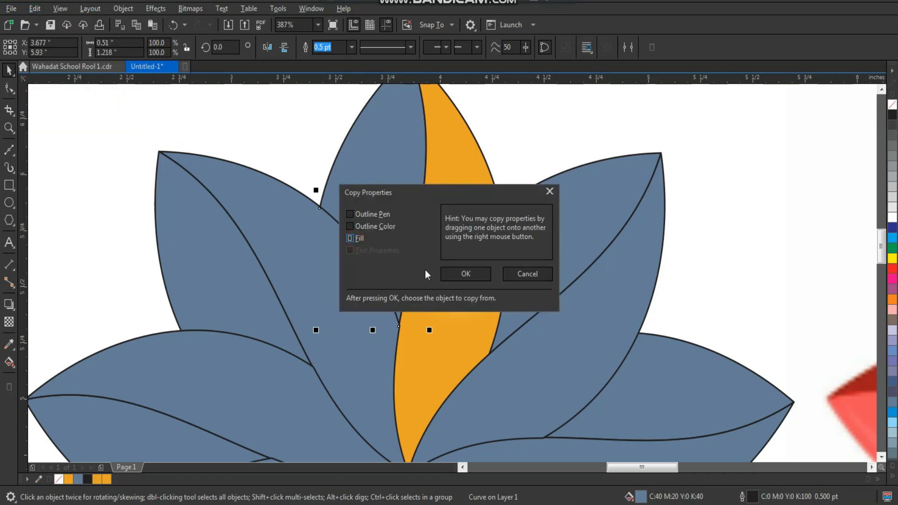
click(470, 277)
click(456, 292)
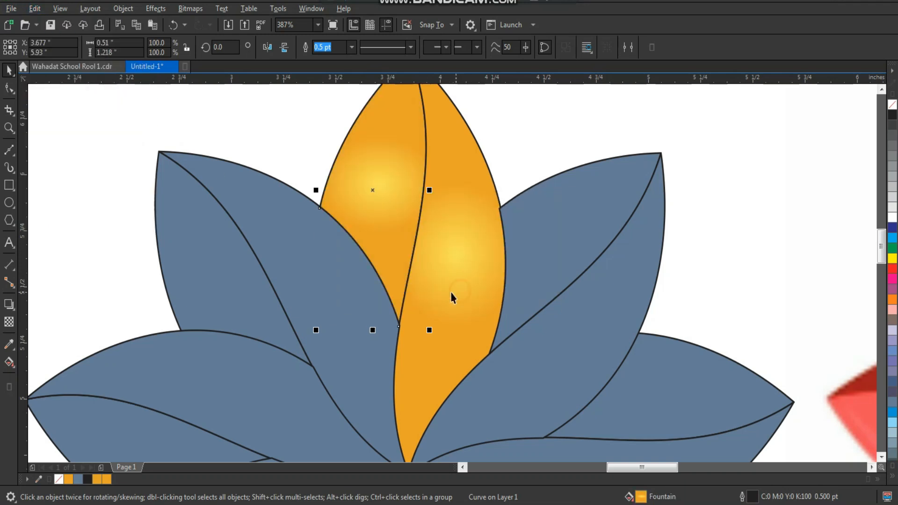
- Change the left half of the top petal to a linear fountain fill running diagonally from orange at the midline to yellow at the upper left
click(11, 363)
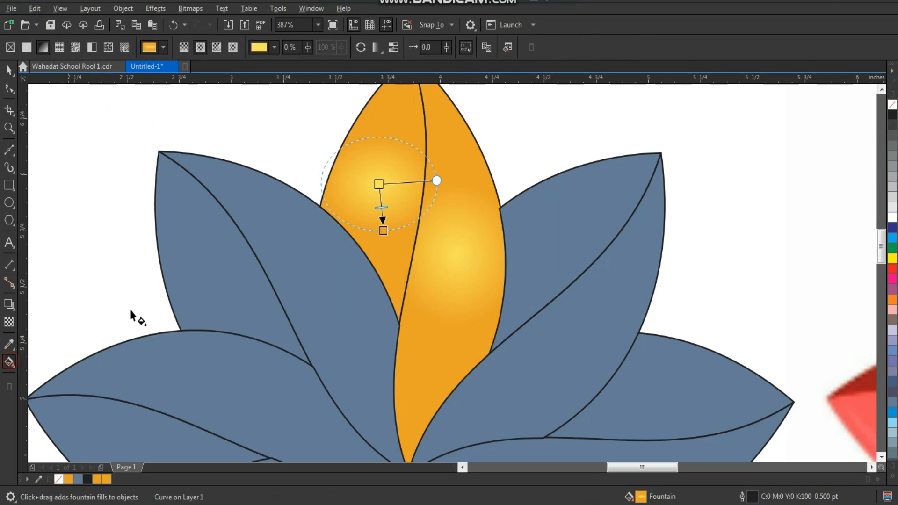
click(183, 47)
drag(375, 137, 341, 140)
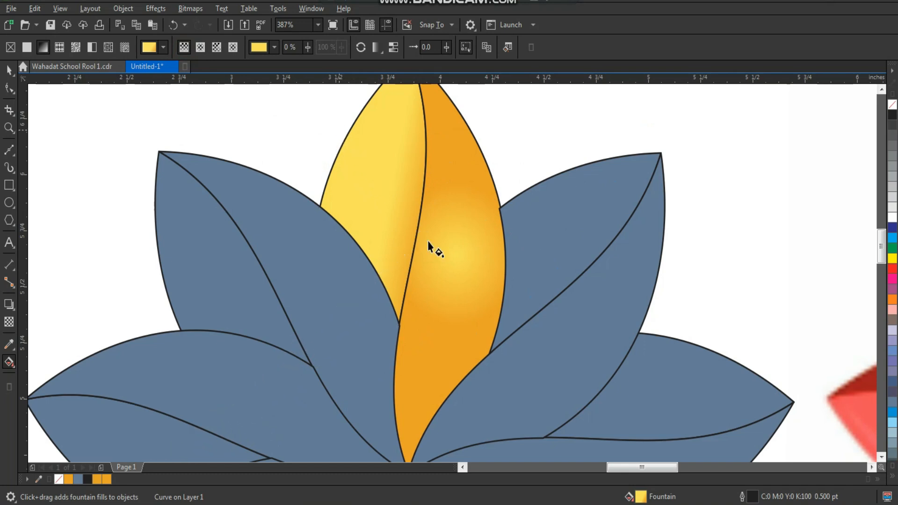
click(414, 239)
drag(341, 132, 358, 169)
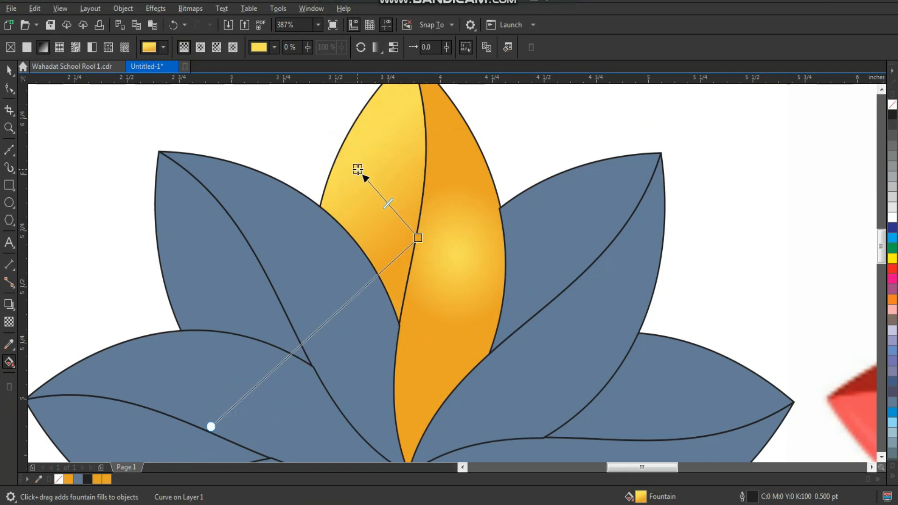
click(9, 70)
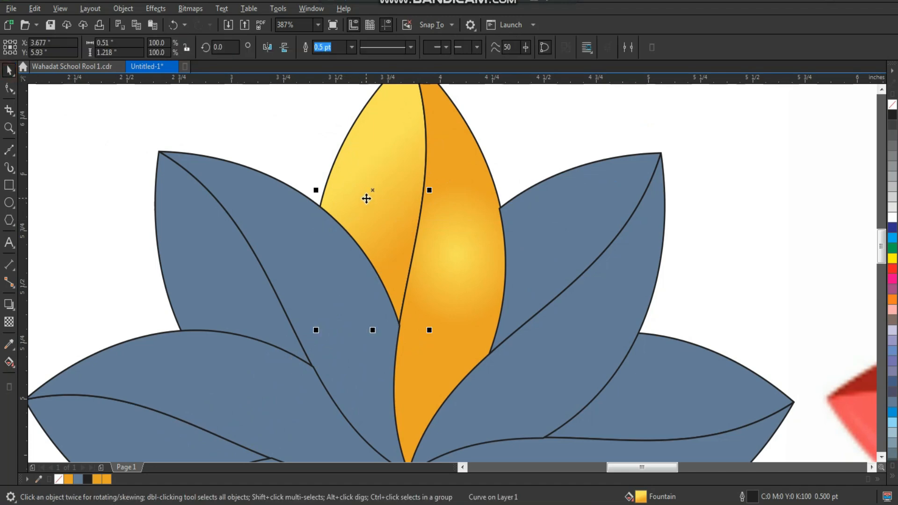
- Sample the red from the image's upper-left petal and fill the right half of the matching drawn petal with it
scroll(310, 152, down, 3)
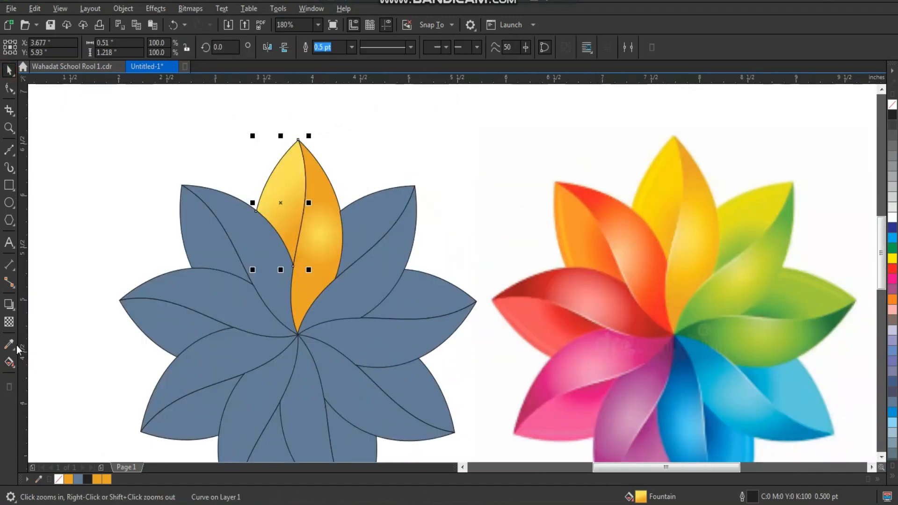
click(10, 345)
click(582, 187)
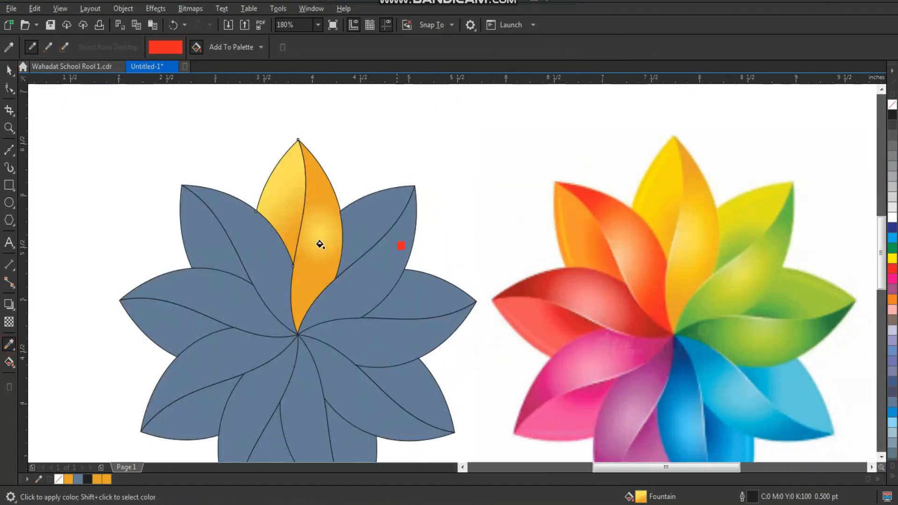
click(259, 236)
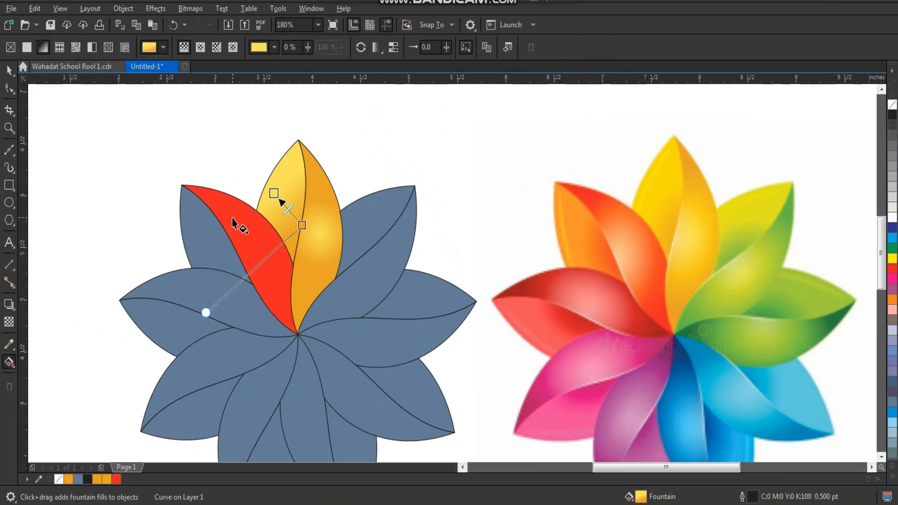
- Apply a linear fountain fill to the upper-left petal's red half, running from red to the light orange sampled from the image's matching petal
click(242, 237)
key(space)
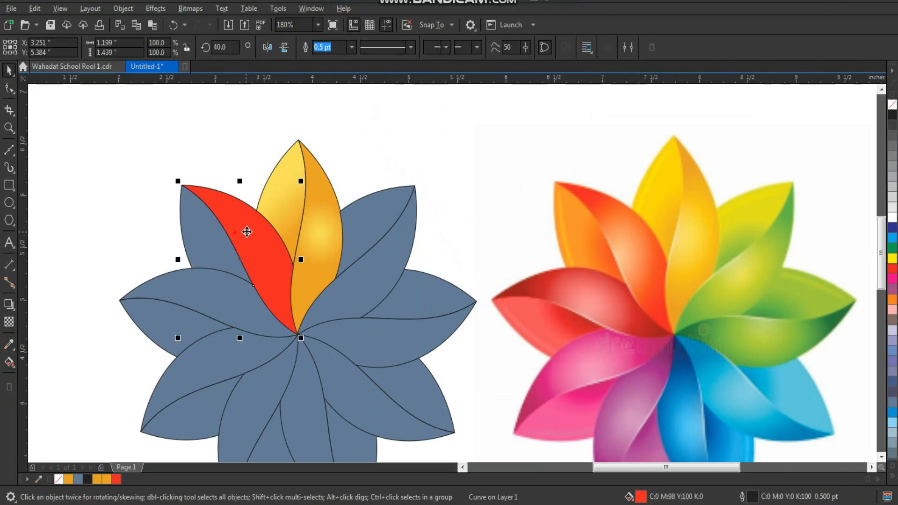
drag(247, 228, 232, 230)
key(ctrl+z)
click(9, 362)
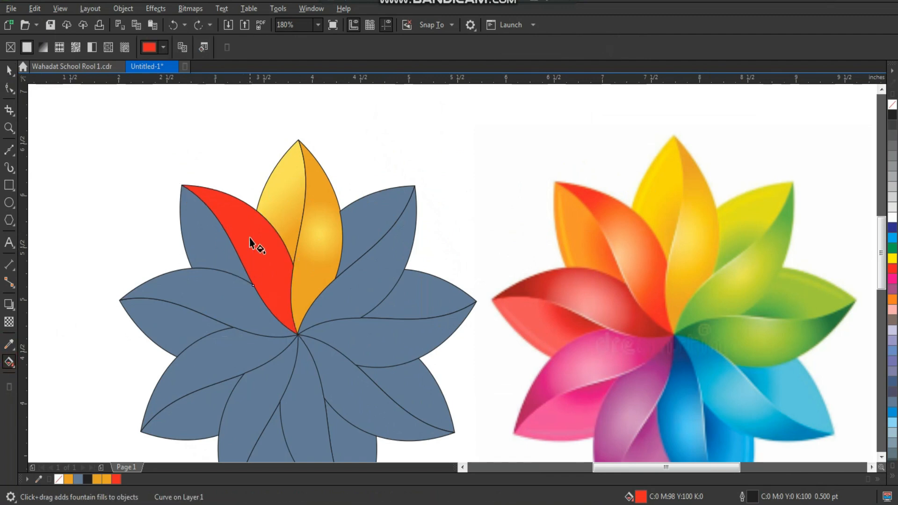
drag(241, 227, 276, 287)
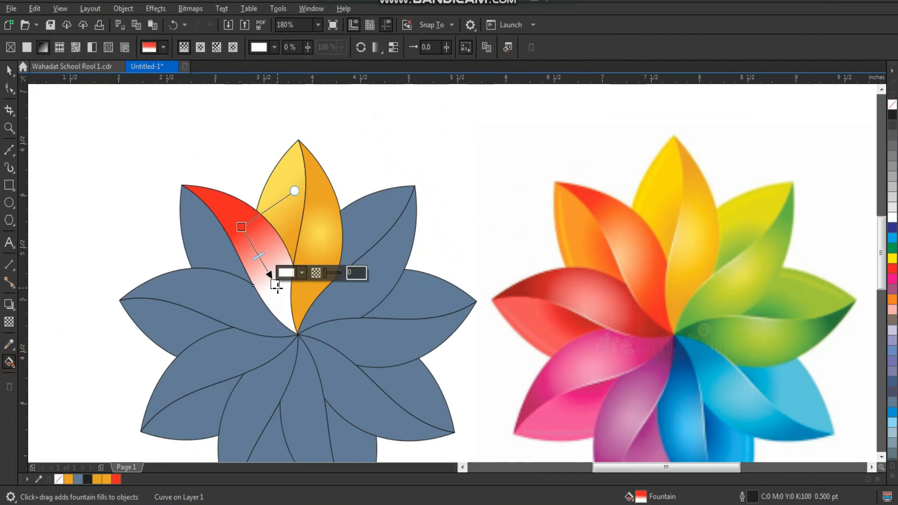
click(302, 273)
click(386, 450)
click(622, 258)
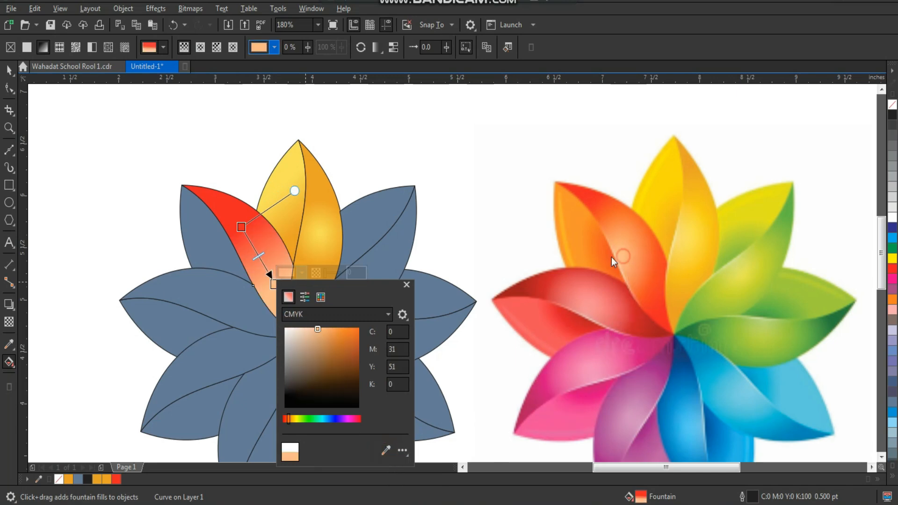
- Change the red half's gradient to an elliptical fountain fill and widen it into a rounded light orange highlight within the petal half
click(199, 48)
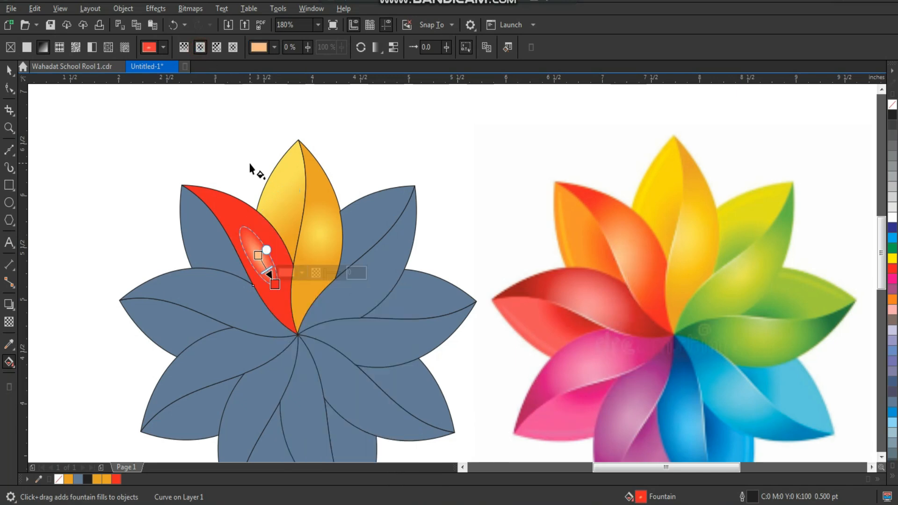
drag(285, 240, 284, 240)
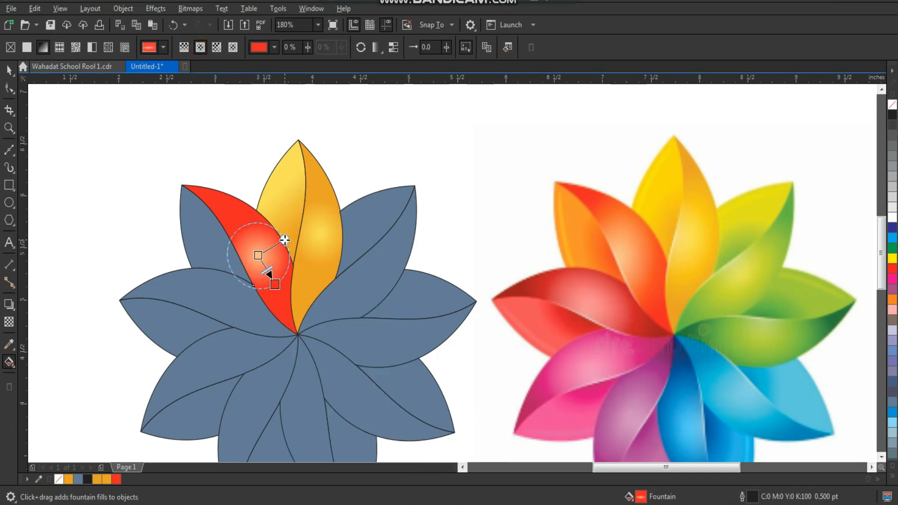
click(274, 284)
drag(275, 284, 276, 292)
mouse_move(285, 239)
mouse_down()
mouse_move(294, 233)
mouse_move(288, 240)
mouse_up()
key(space)
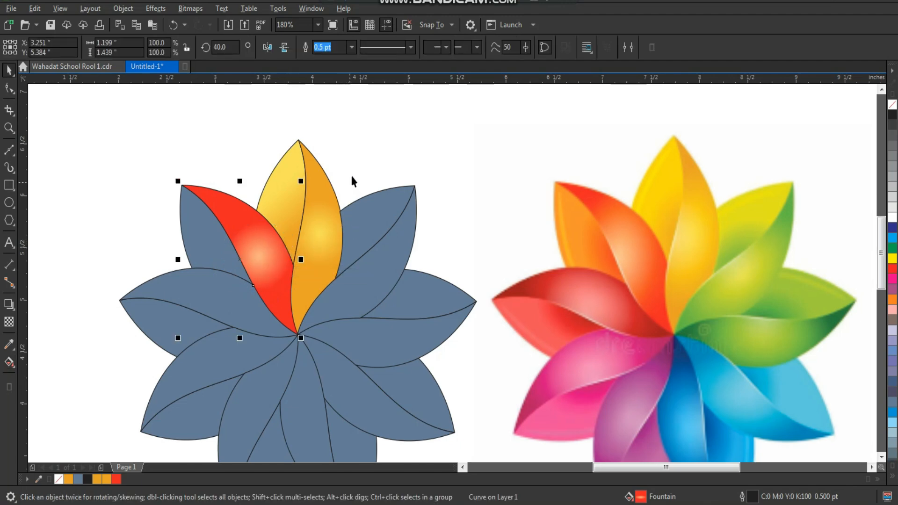
- Copy only the fill property from the upper-left petal's red half to its unfilled left half
drag(161, 330, 162, 330)
click(323, 224)
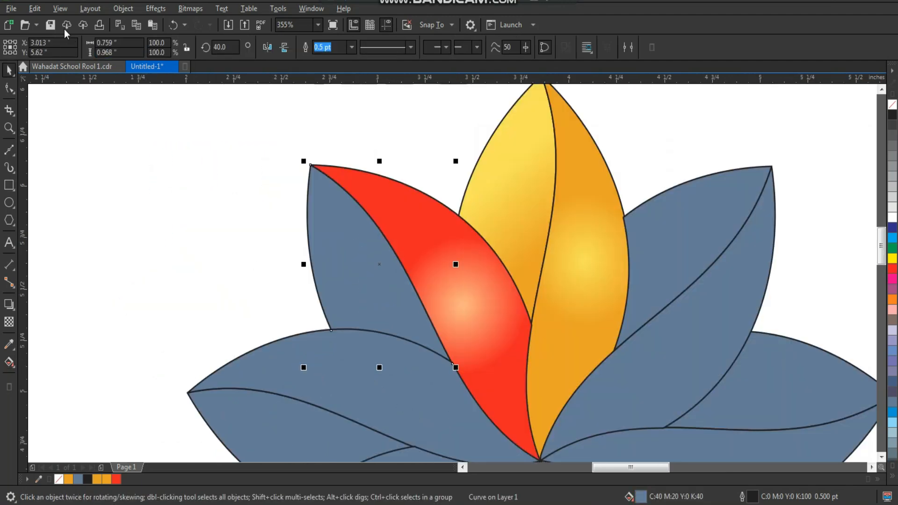
click(35, 8)
click(89, 92)
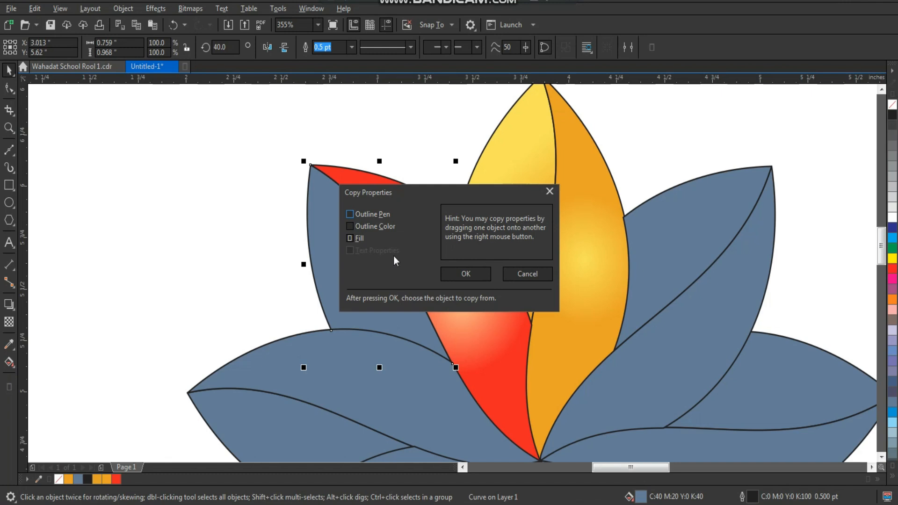
click(484, 275)
click(456, 283)
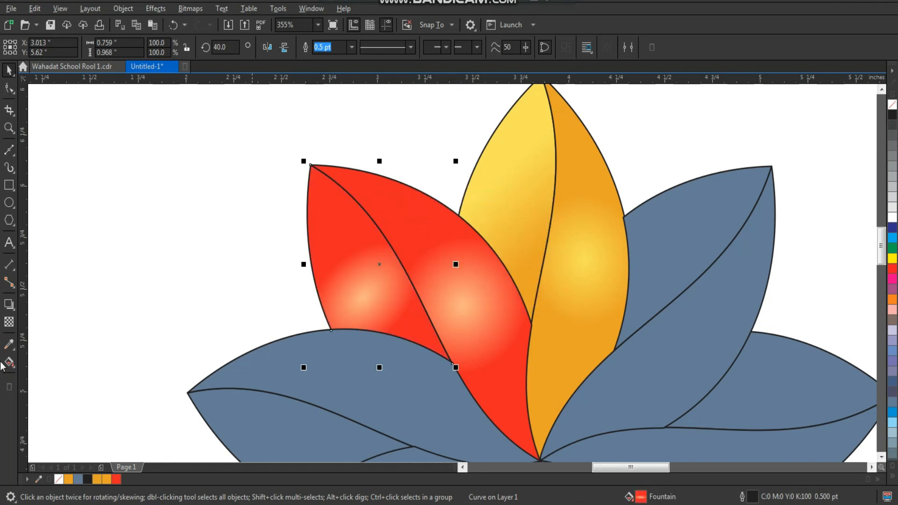
- Change the upper-left petal's left half to a linear fountain fill running from red at the midline to light orange at the outer edge
click(9, 362)
click(184, 46)
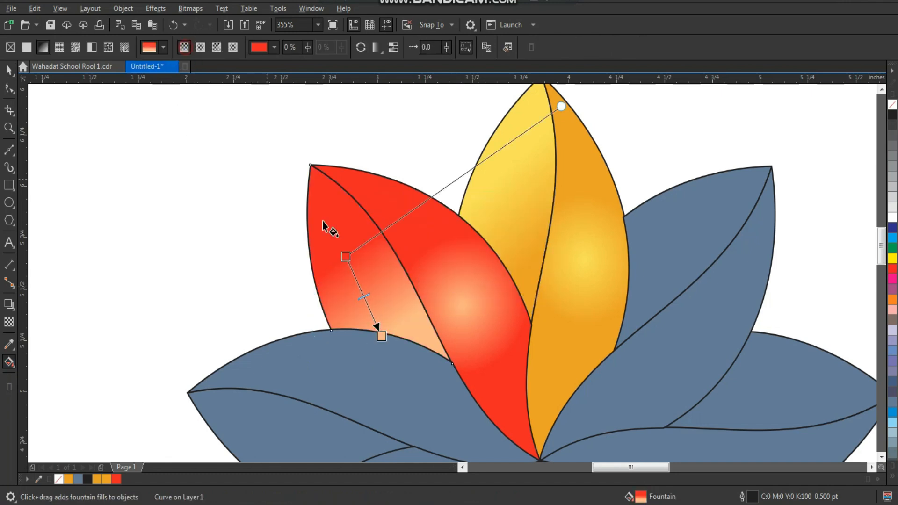
drag(346, 256, 399, 271)
drag(380, 336, 308, 275)
drag(399, 270, 396, 270)
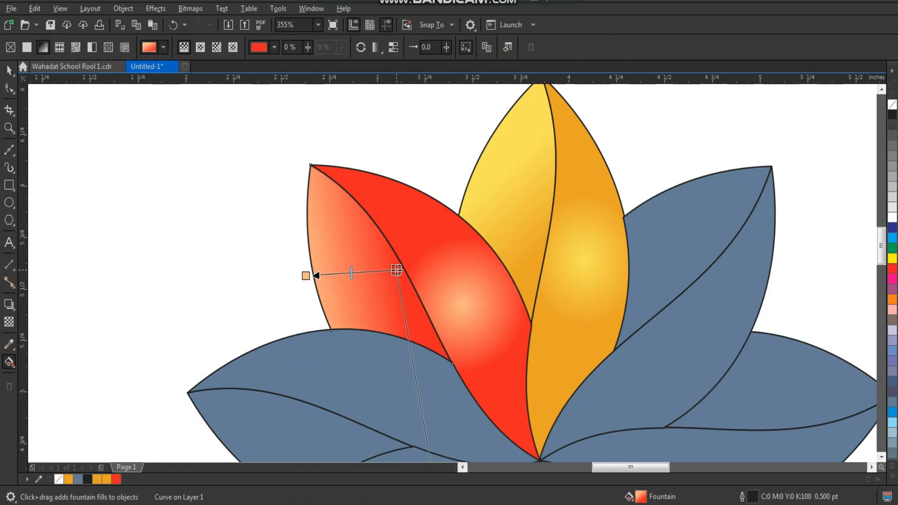
drag(306, 275, 337, 281)
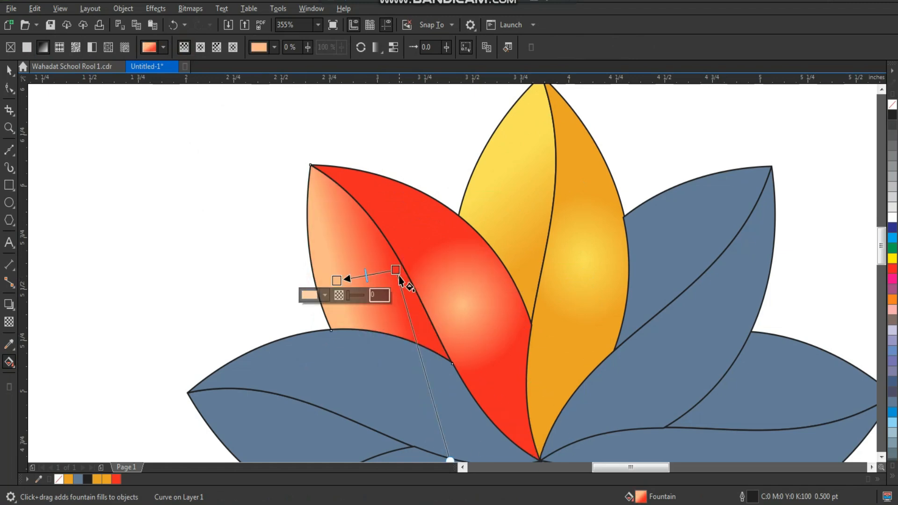
drag(396, 270, 421, 275)
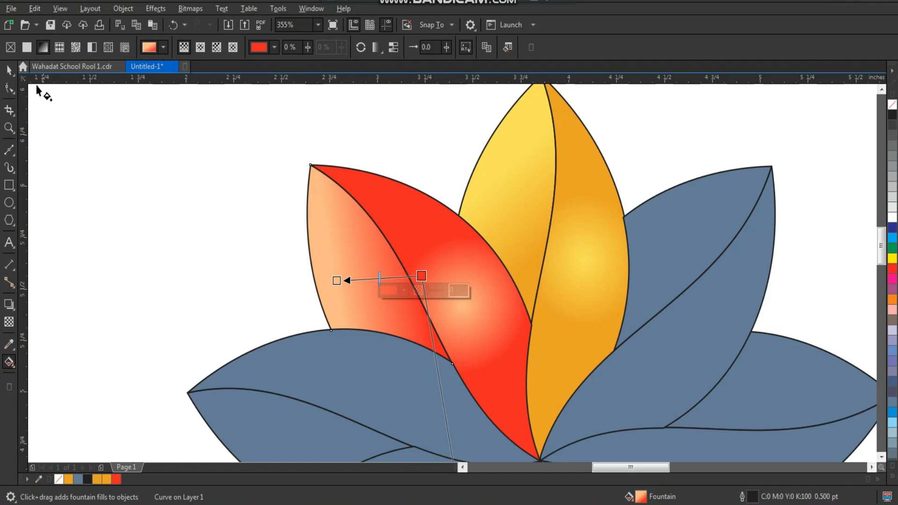
- Sample the dark red from the image's leftmost red petal and fill the upper half of the matching drawn petal with it
click(10, 73)
click(237, 215)
scroll(330, 225, down, 2)
key(F2)
drag(281, 150, 641, 395)
click(9, 345)
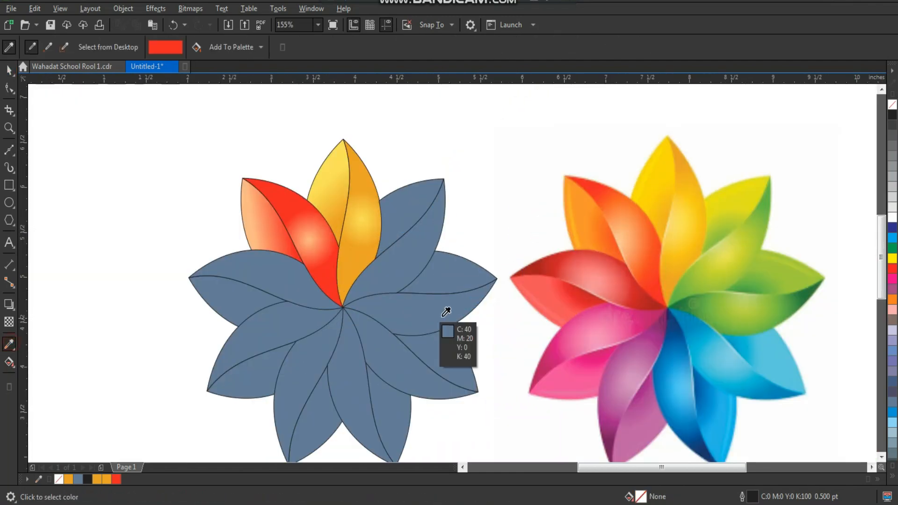
click(534, 271)
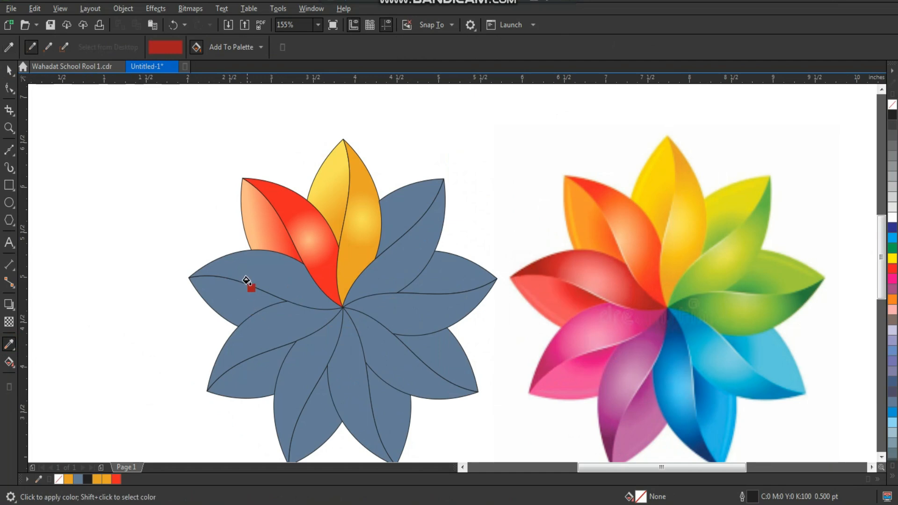
click(254, 268)
key(space)
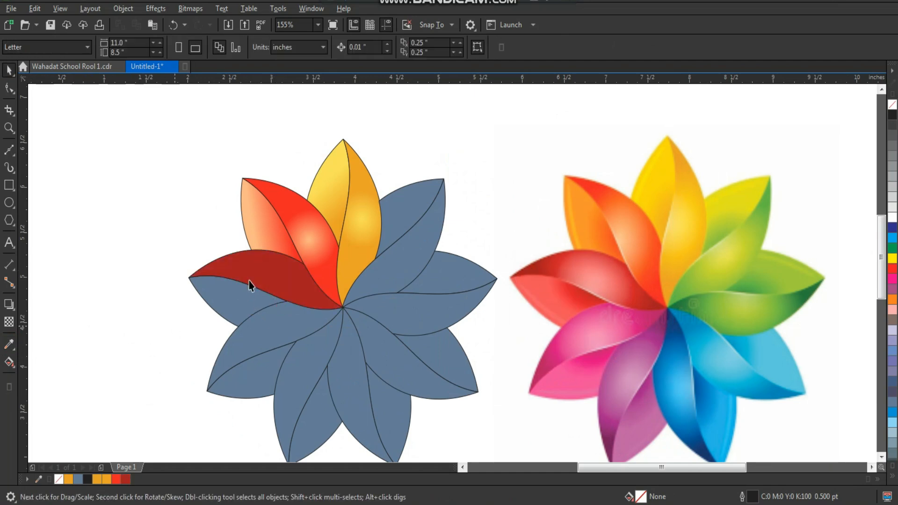
- Apply a linear fountain fill to the dark red petal half, ending in the light pink sampled from the image's matching petal highlight
drag(233, 276, 221, 276)
key(ctrl+z)
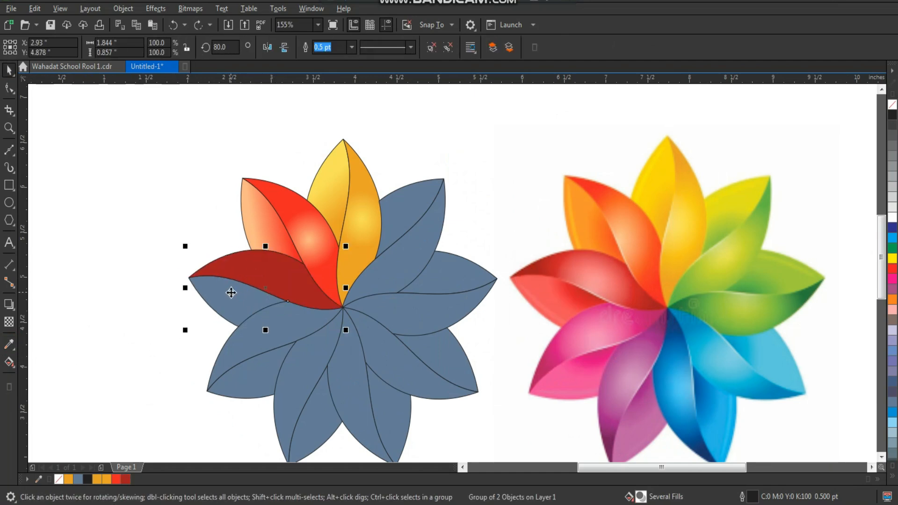
ctrl+click(235, 272)
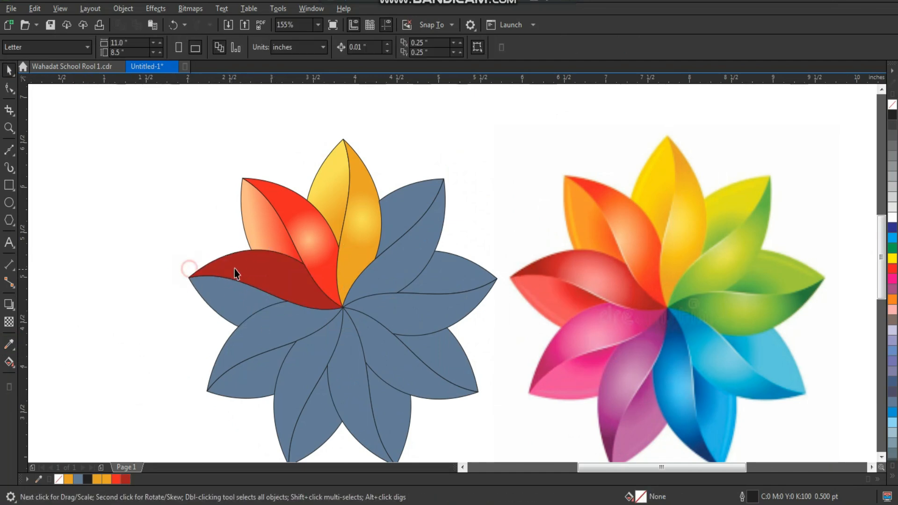
click(9, 362)
drag(245, 263, 295, 280)
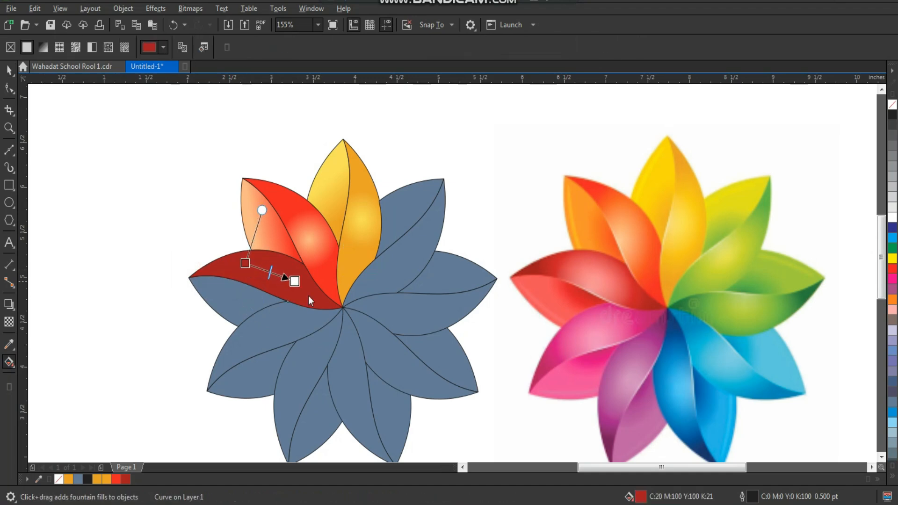
click(271, 298)
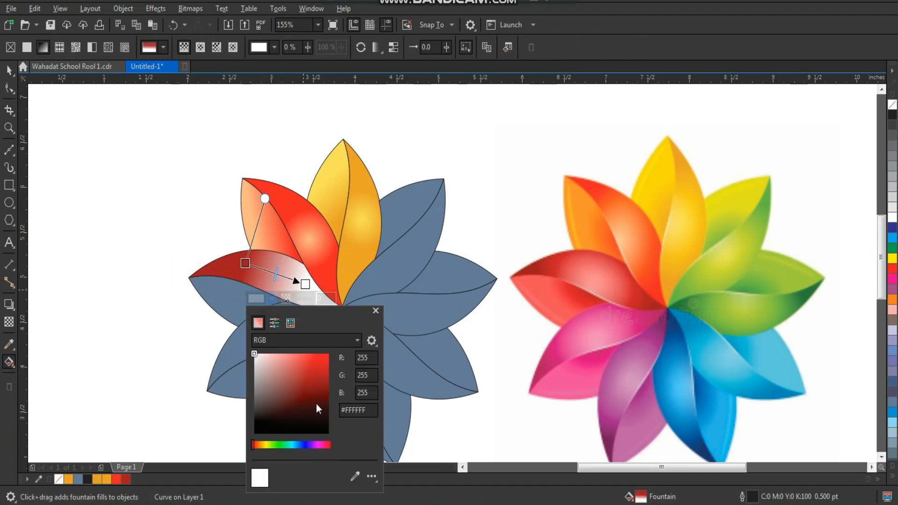
click(596, 282)
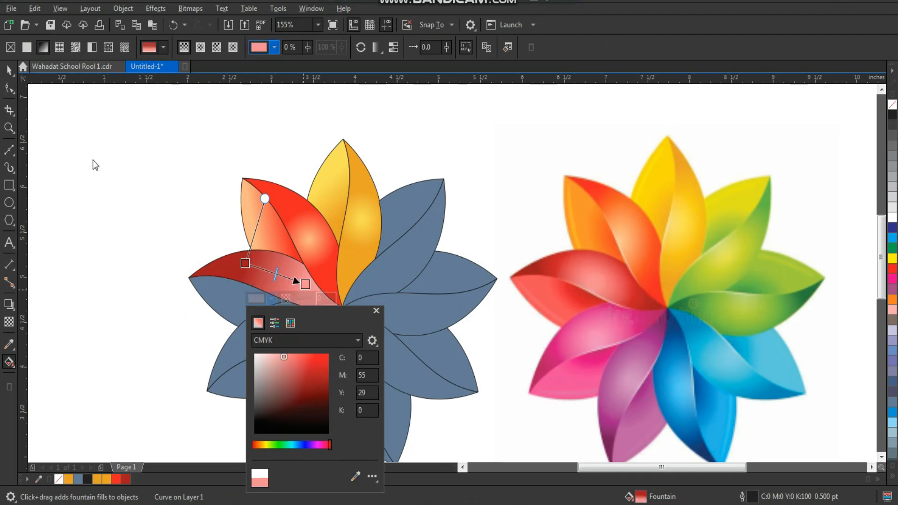
- Change the dark red half's gradient to an elliptical fountain fill and widen it into a rounded pink highlight
key(Escape)
click(198, 47)
drag(279, 263, 284, 241)
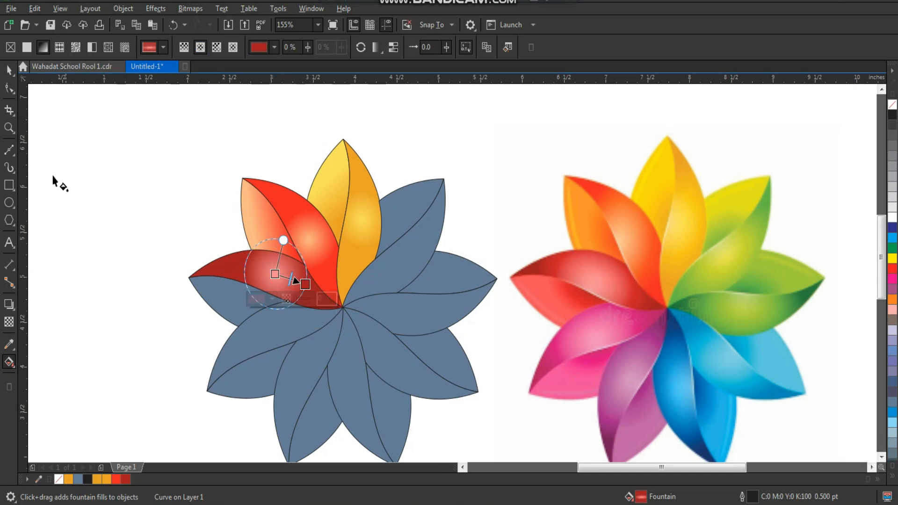
- Copy only the fill property from the dark red petal's upper half to its lower half
click(9, 69)
click(230, 304)
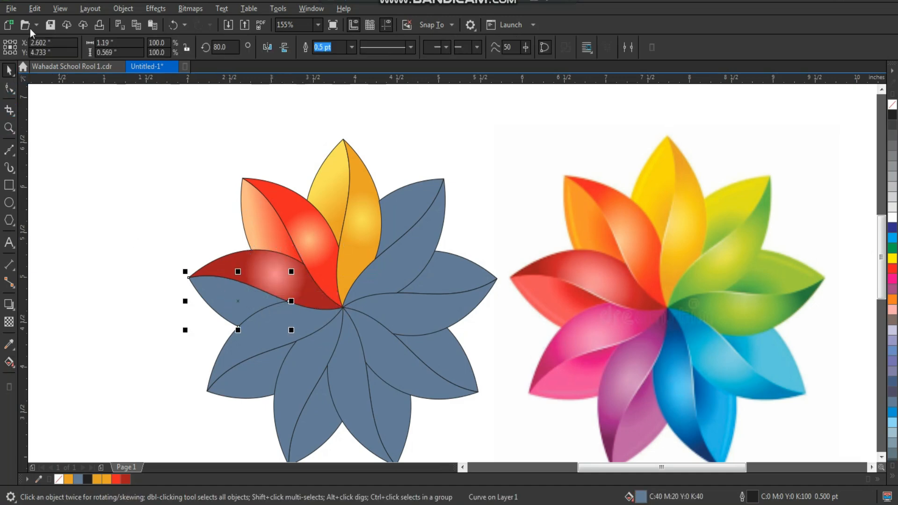
click(92, 95)
click(468, 272)
click(256, 273)
- Change the dark red petal's lower half to a linear fountain fill running diagonally from dark red at the midline to pink at the outer edge
key(F2)
drag(177, 220, 359, 355)
click(13, 361)
click(183, 47)
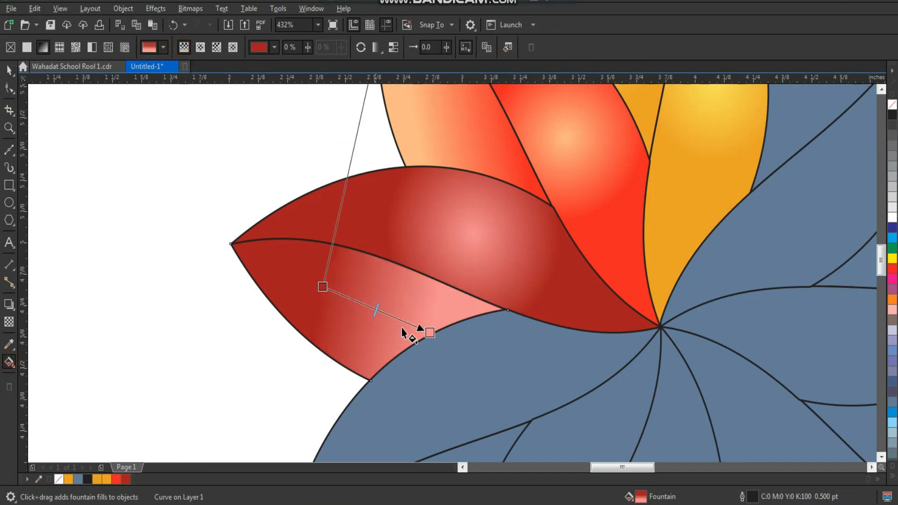
drag(420, 333, 242, 382)
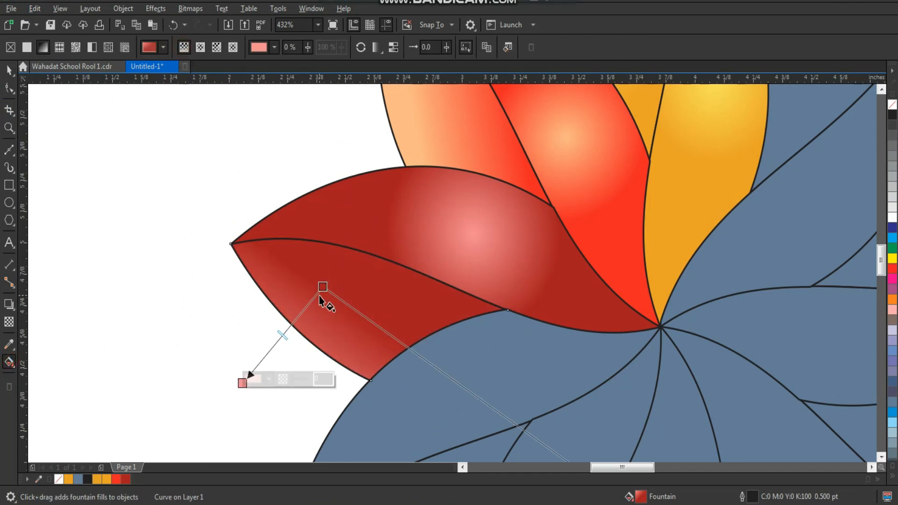
drag(397, 268, 411, 266)
drag(243, 383, 327, 328)
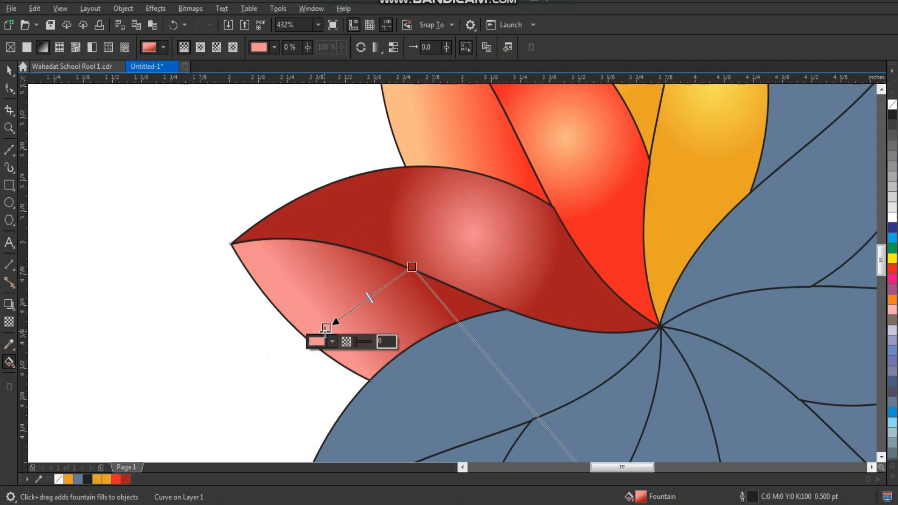
- Sample the magenta from the image's lower-left pink petal and fill the upper half of the matching drawn petal with it
key(space)
click(412, 389)
key(F3)
key(F2)
drag(274, 208, 556, 382)
key(F3)
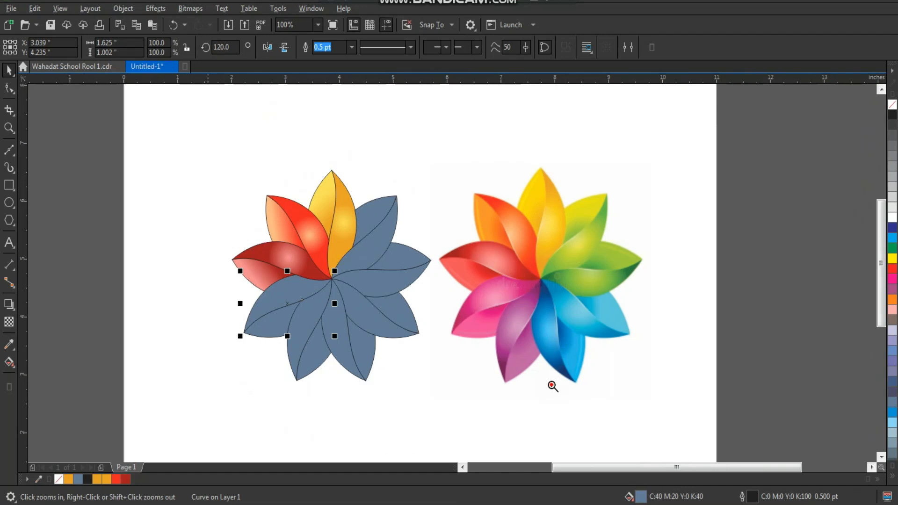
scroll(249, 261, up, 2)
click(10, 346)
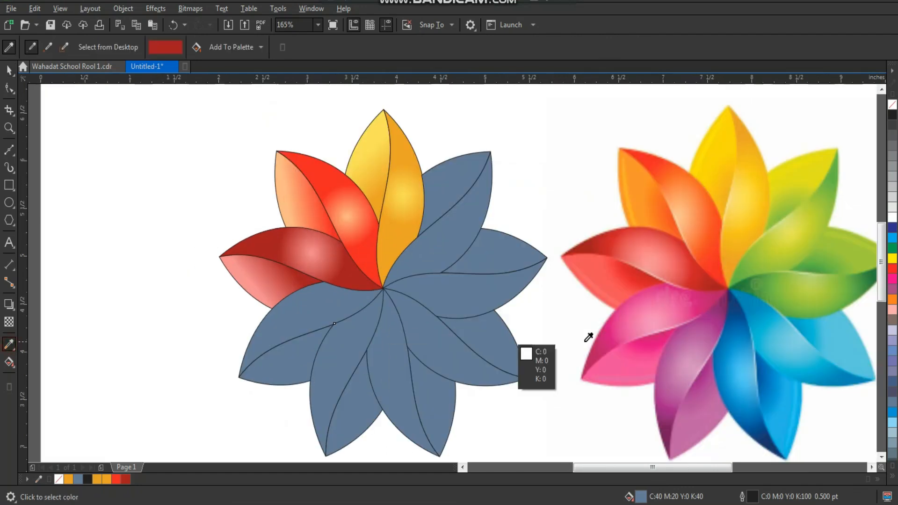
click(603, 346)
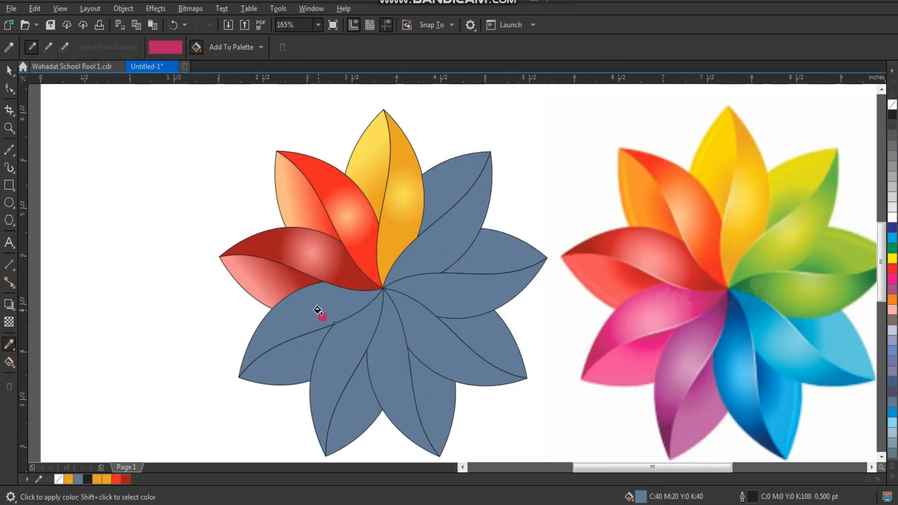
click(320, 310)
key(space)
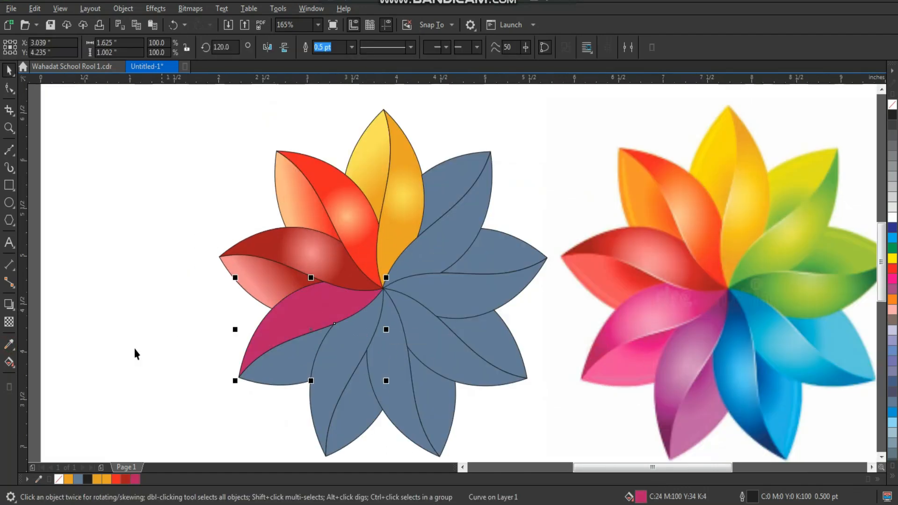
- Apply a linear fountain fill to the magenta petal half, ending in the light pink sampled from the image's matching petal highlight
click(9, 362)
drag(280, 330, 336, 303)
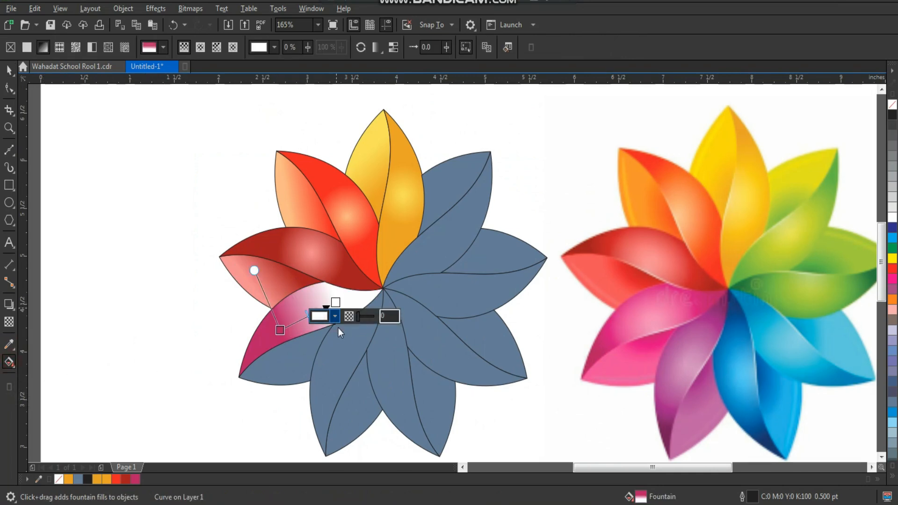
click(335, 317)
click(419, 290)
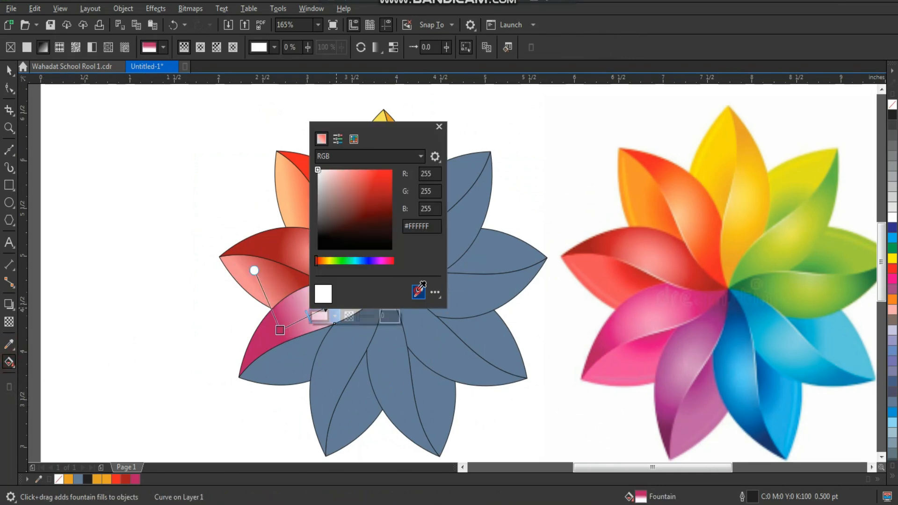
click(650, 322)
- Change the magenta half's gradient to an elliptical fountain fill and widen it into a rounded light pink highlight
click(201, 47)
click(200, 46)
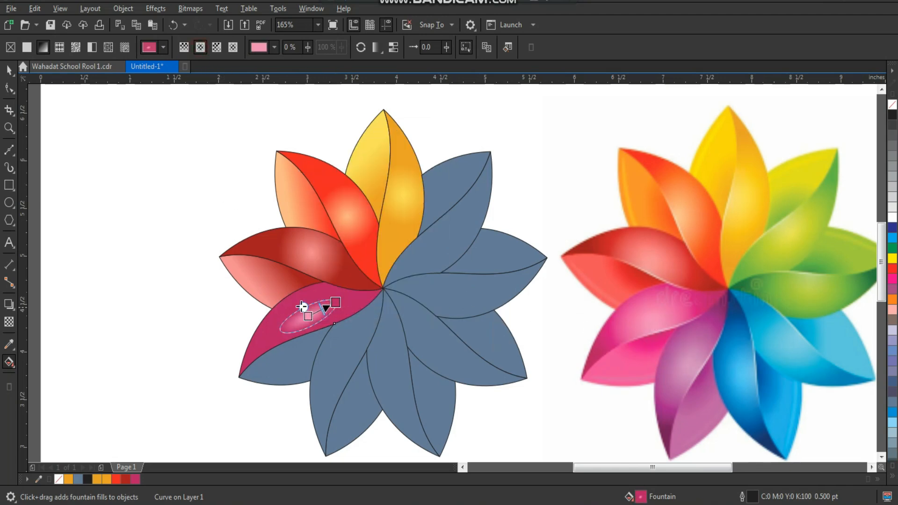
drag(301, 306, 293, 290)
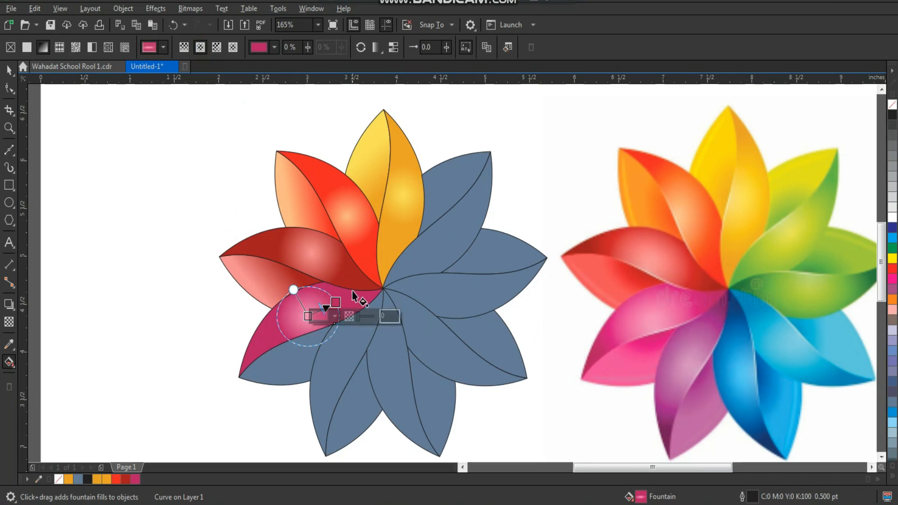
- Copy the fill of the magenta petal's upper half onto its blue-grey lower half
key(space)
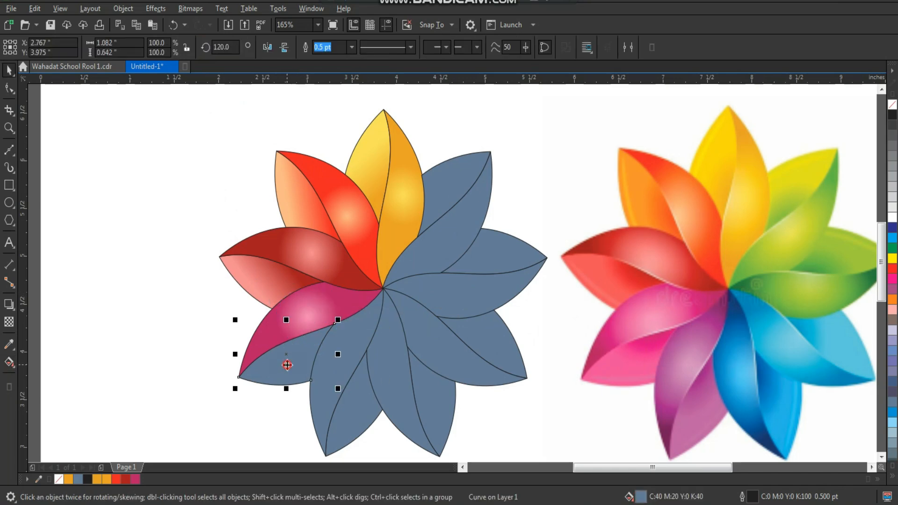
click(35, 8)
click(71, 93)
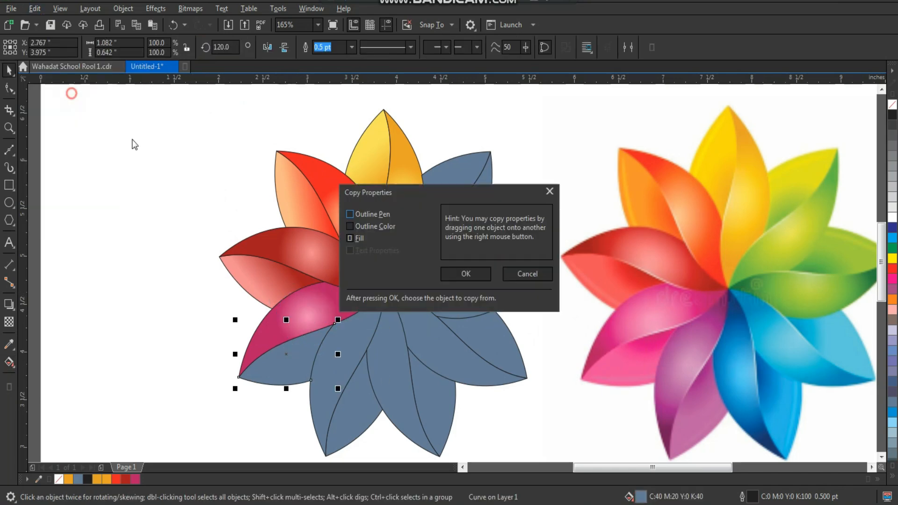
click(466, 272)
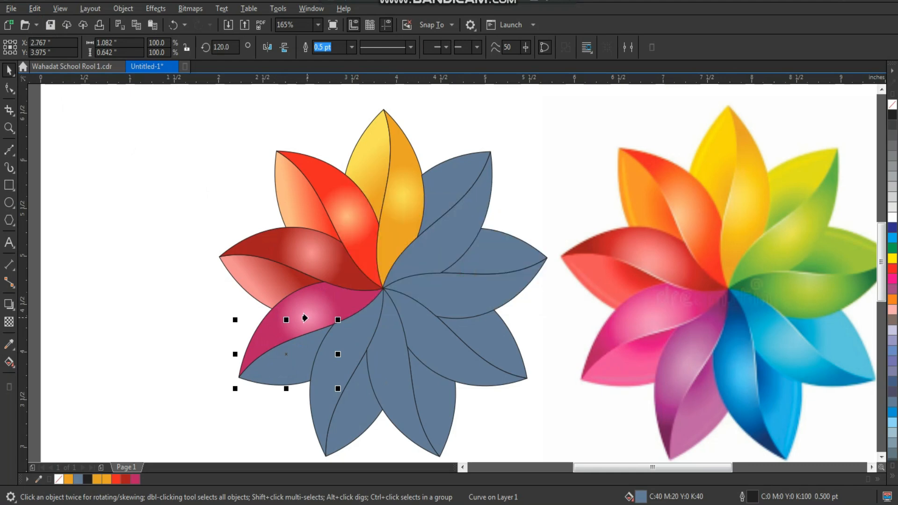
click(306, 318)
- Change the magenta petal's lower half to a linear fountain fill running from magenta at the midline to light pink at the outer edge
key(z)
scroll(171, 278, up, 4)
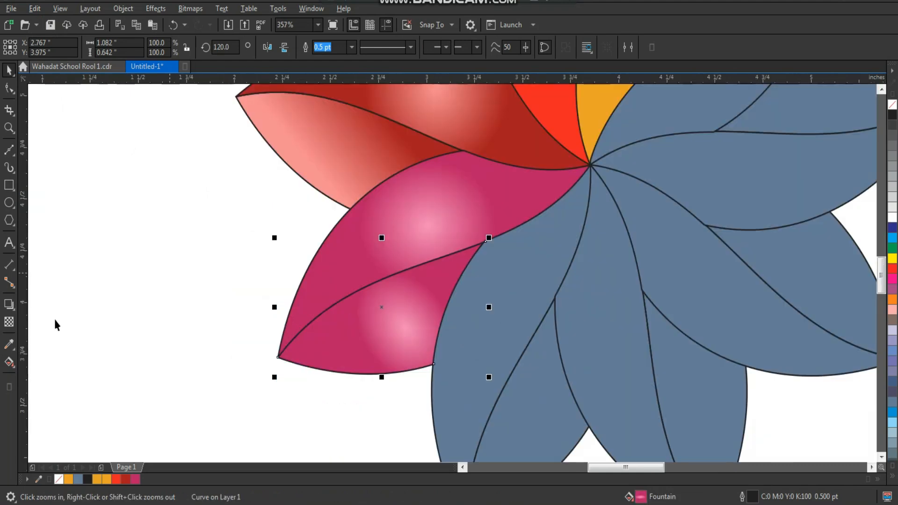
click(9, 363)
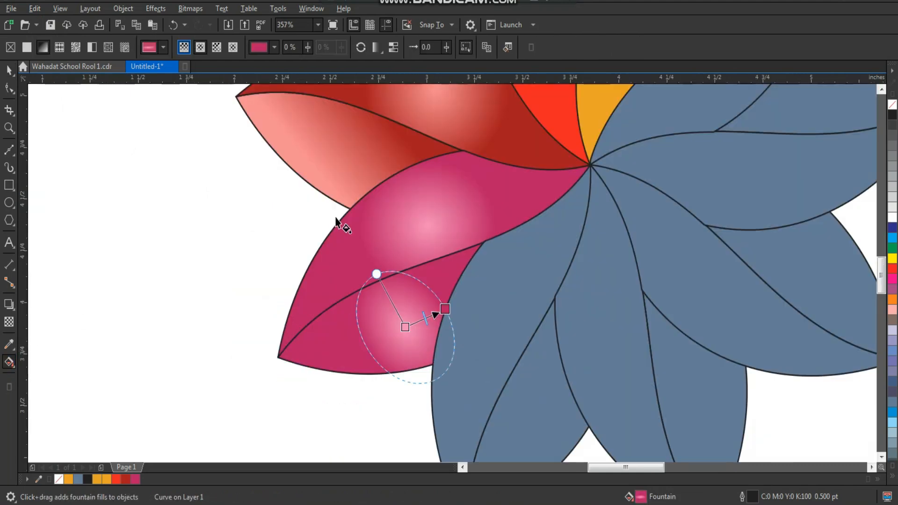
click(185, 46)
drag(445, 310, 373, 398)
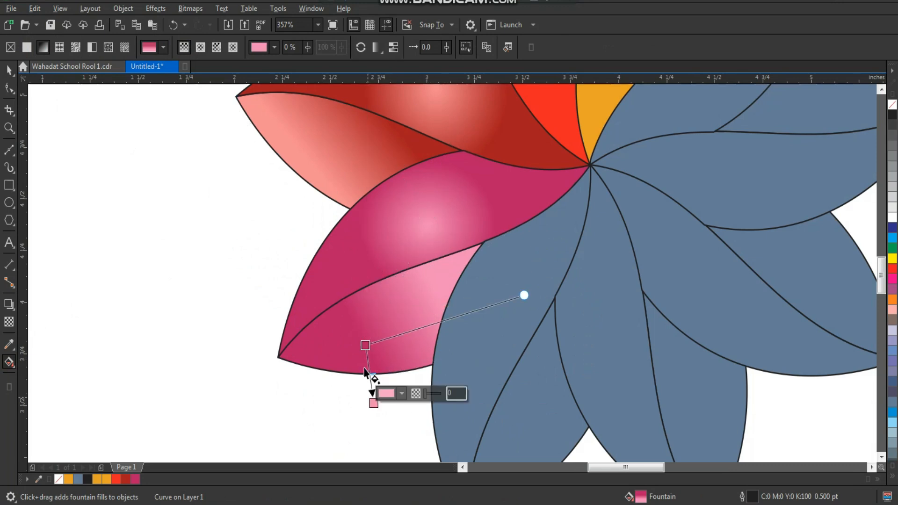
drag(365, 345, 388, 270)
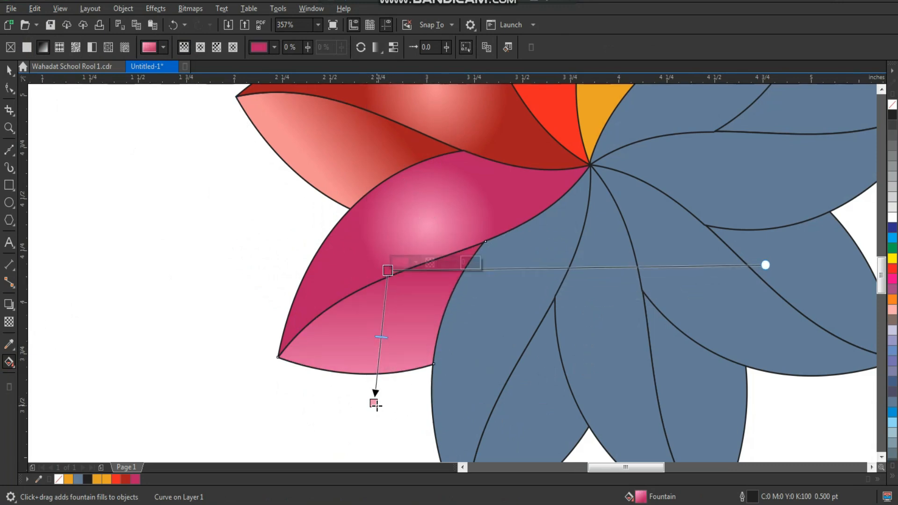
drag(377, 405, 391, 402)
drag(388, 271, 387, 280)
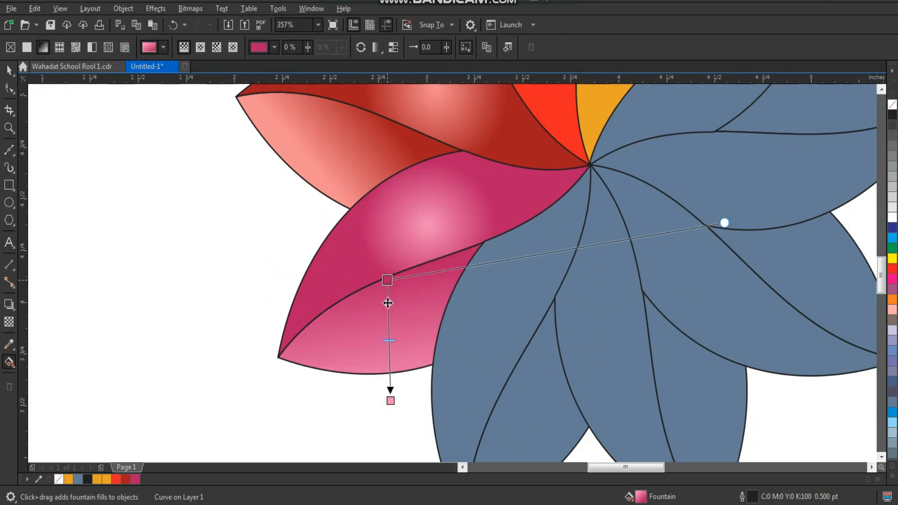
drag(391, 400, 389, 372)
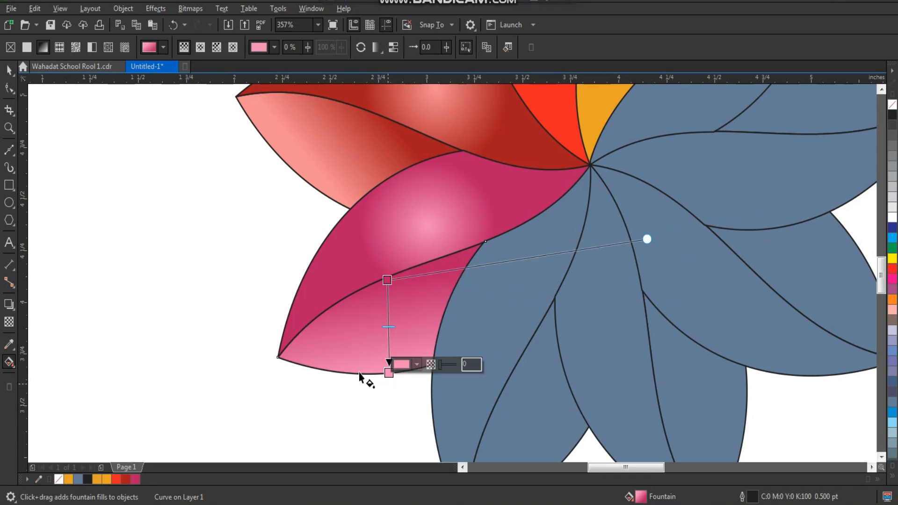
- Sample the dark purple from the image's purple petal and fill the left half of the matching drawn petal with it
key(space)
key(F3)
key(z)
drag(283, 141, 622, 391)
click(9, 344)
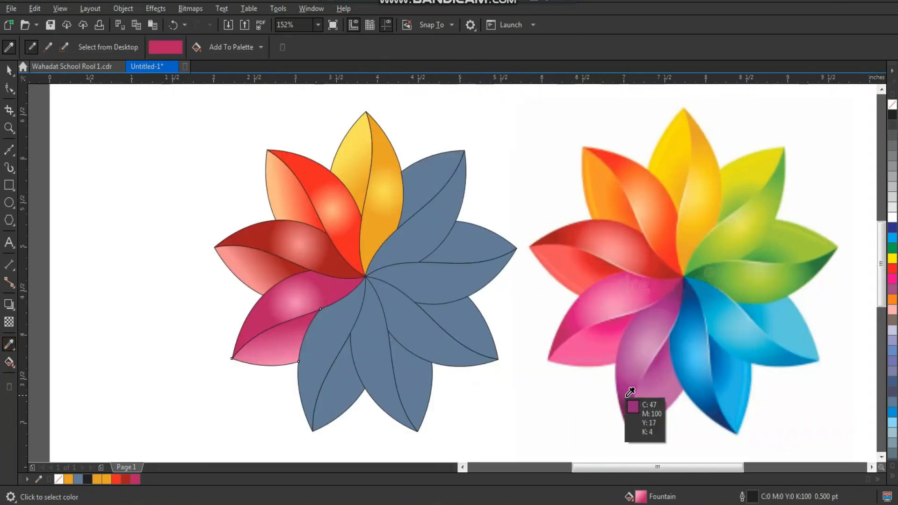
click(633, 392)
click(318, 360)
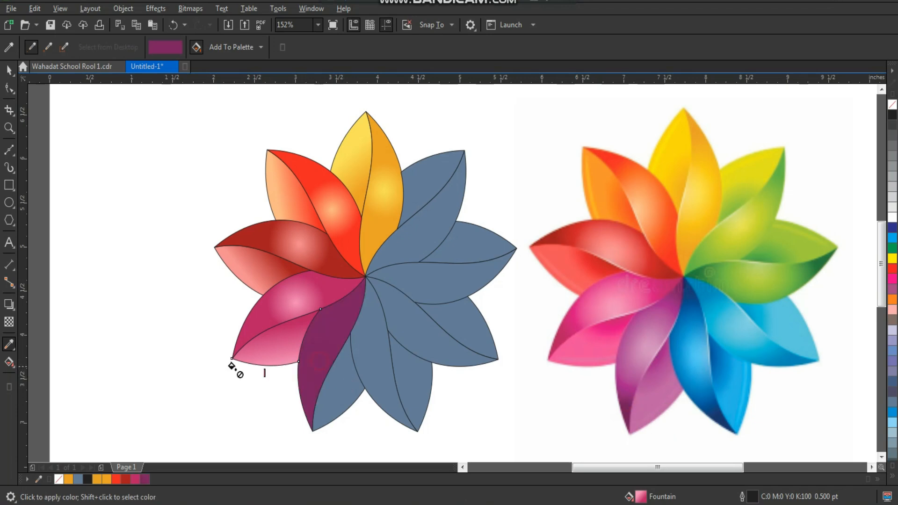
- Apply a linear fountain fill to the purple petal half, ending in the light mauve (C15 M53 Y0 K0) sampled from the image's purple petal
click(9, 361)
key(space)
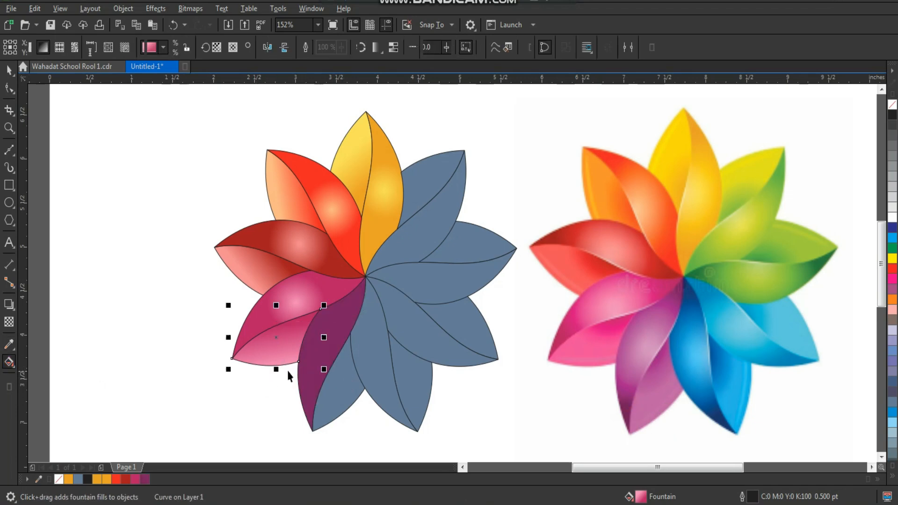
click(312, 371)
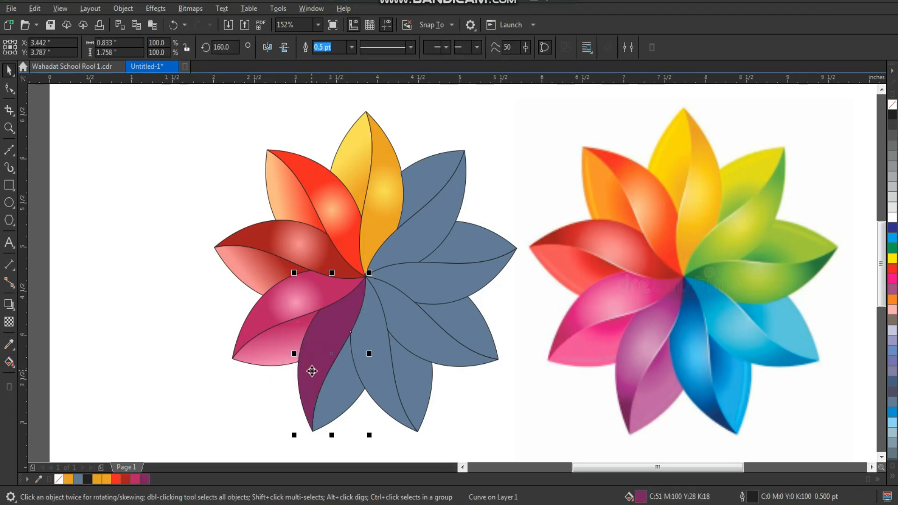
click(274, 400)
click(312, 365)
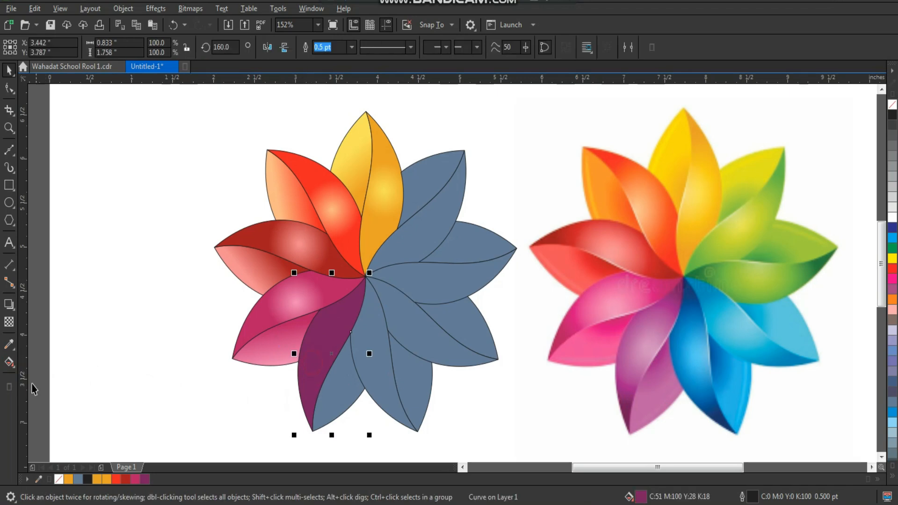
click(9, 362)
drag(325, 343, 343, 312)
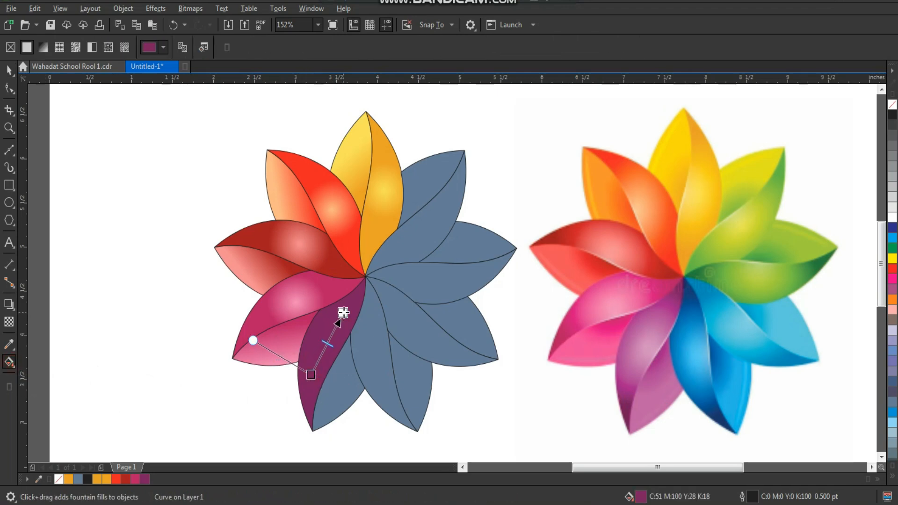
click(372, 307)
click(453, 480)
click(647, 345)
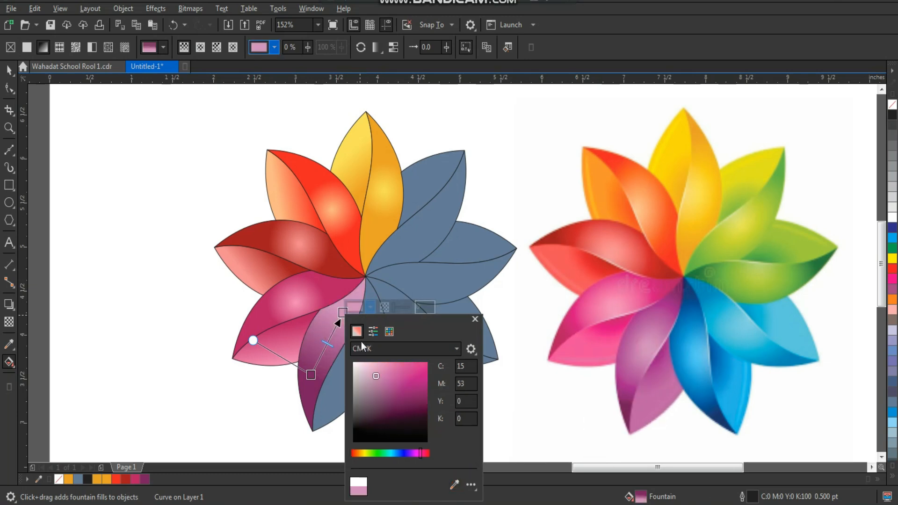
click(363, 306)
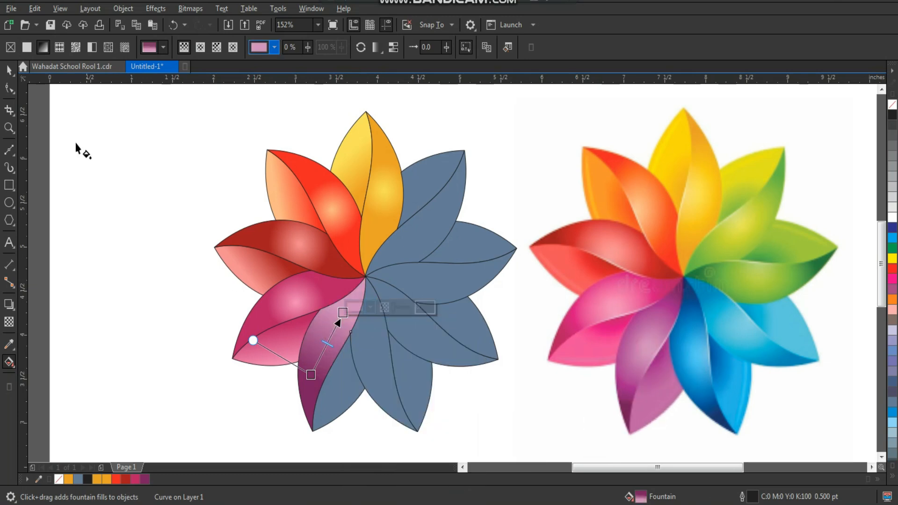
- Change the purple half's gradient to an elliptical fountain fill and widen it into a rounded mauve highlight
click(9, 71)
click(8, 362)
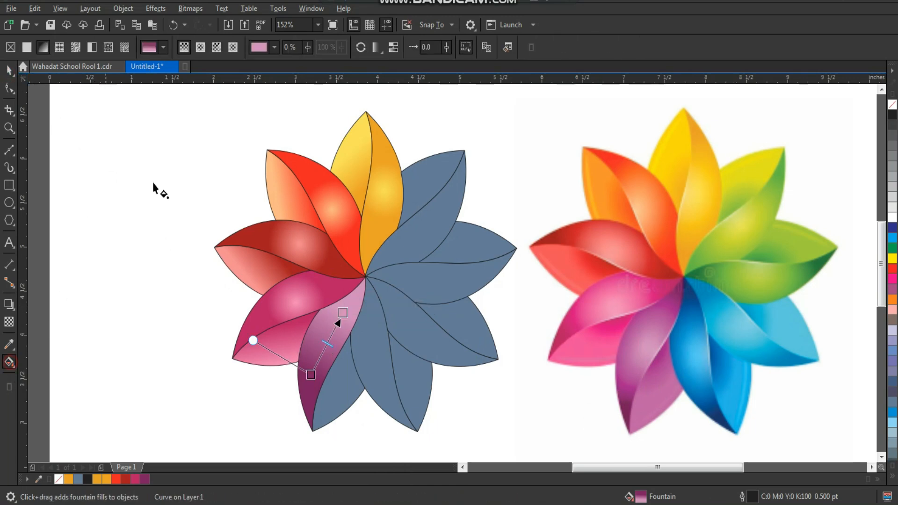
click(200, 47)
drag(299, 276, 414, 418)
drag(376, 270, 330, 241)
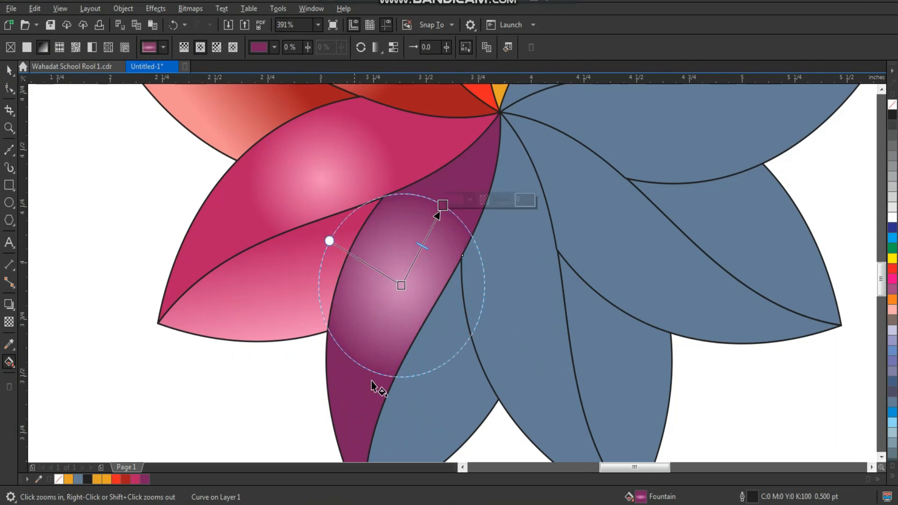
- Copy the fill of the purple petal's left half onto its blue-grey right half
key(space)
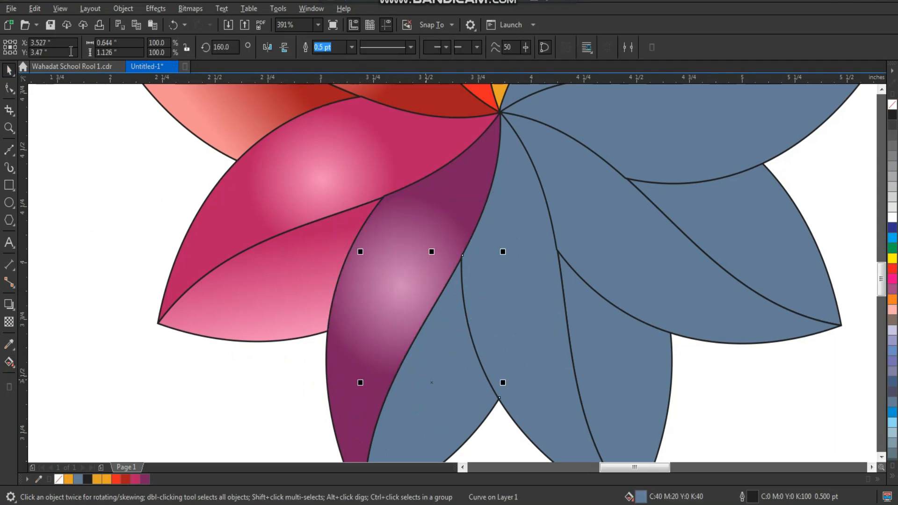
click(34, 9)
click(80, 94)
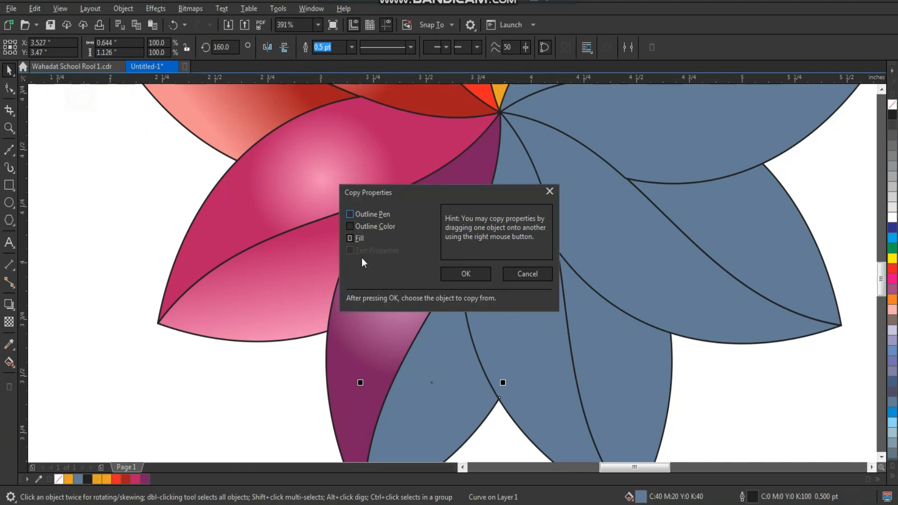
click(457, 273)
click(410, 290)
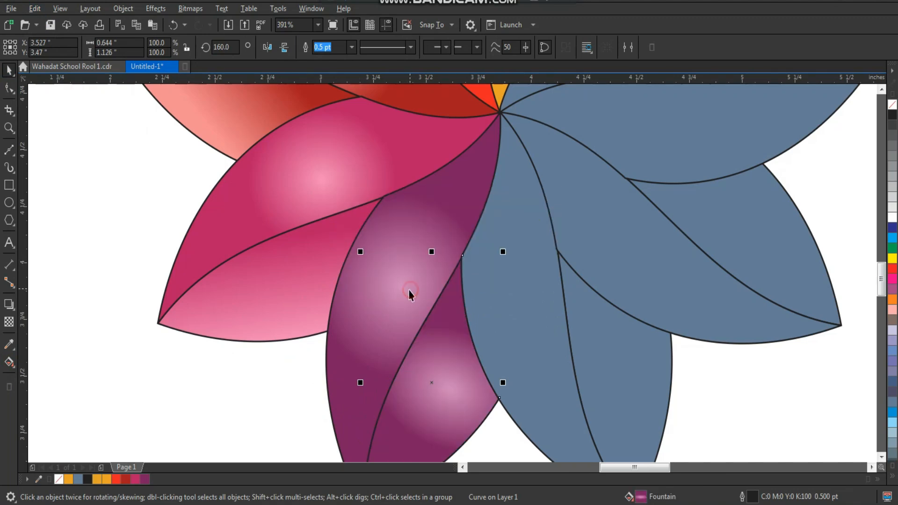
- Change the purple petal's right half to a linear fountain fill running from dark purple at the midline to light mauve at the outer edge
click(9, 363)
click(184, 46)
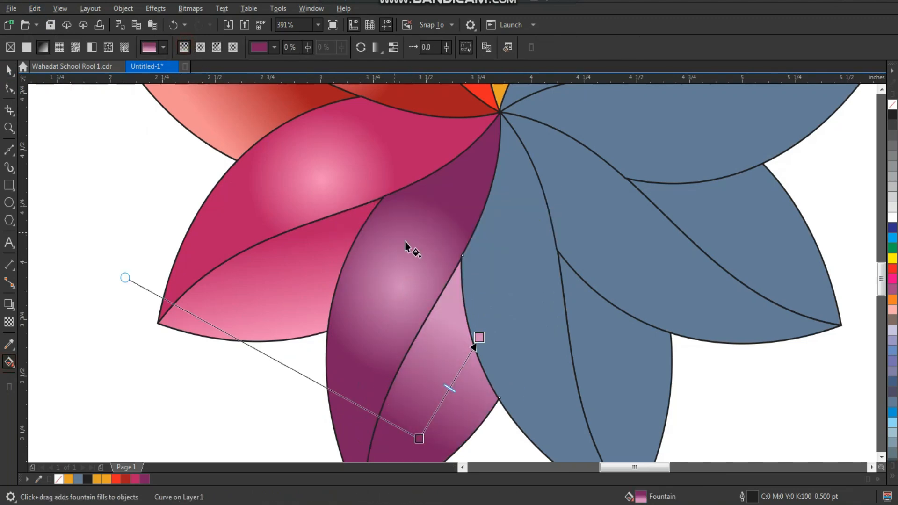
scroll(407, 226, down, 2)
click(439, 280)
drag(441, 283, 439, 356)
drag(410, 328, 403, 287)
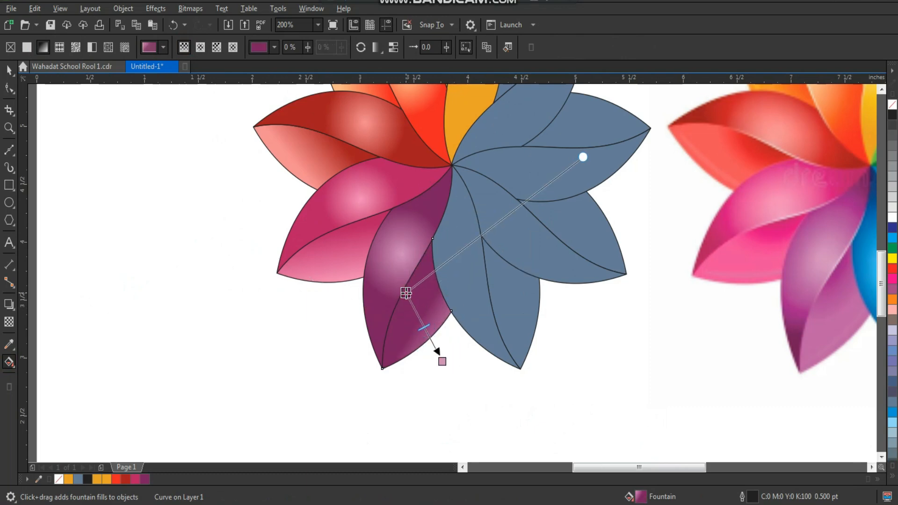
drag(440, 358, 434, 334)
- Sample the navy blue from the tip of the image's dark blue petal and fill the left half of the matching drawn petal with it
key(space)
click(443, 375)
scroll(407, 324, down, 2)
drag(337, 121, 706, 389)
click(9, 350)
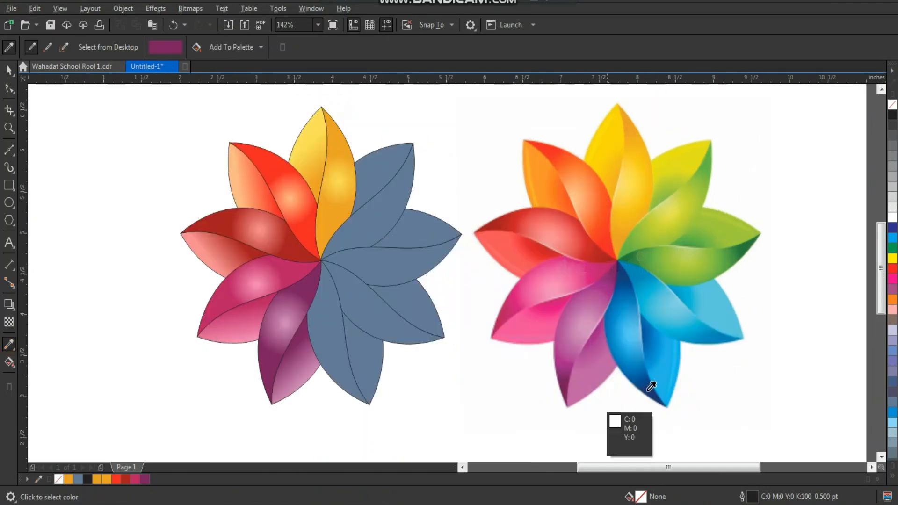
click(646, 390)
click(336, 352)
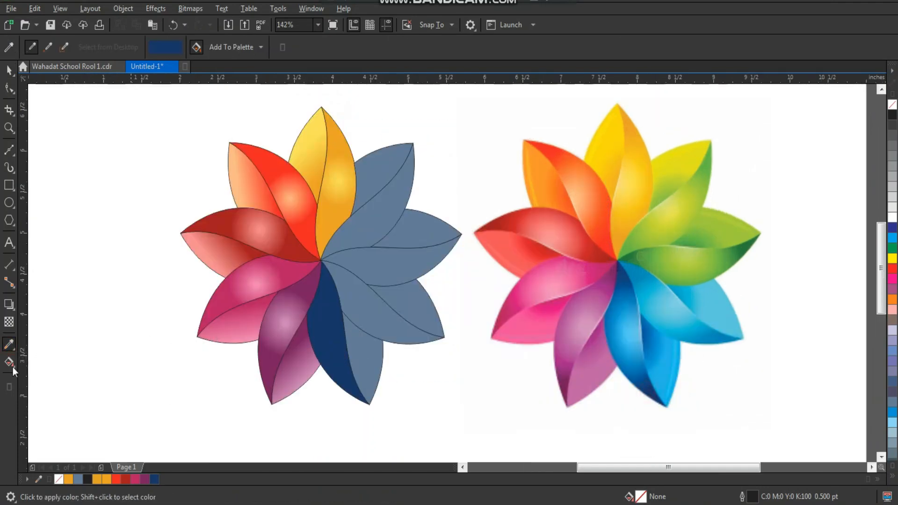
- Apply a linear fountain fill to the navy petal half, ending in the light blue (C55 M0 Y0 K0) sampled from the image's blue petal
key(space)
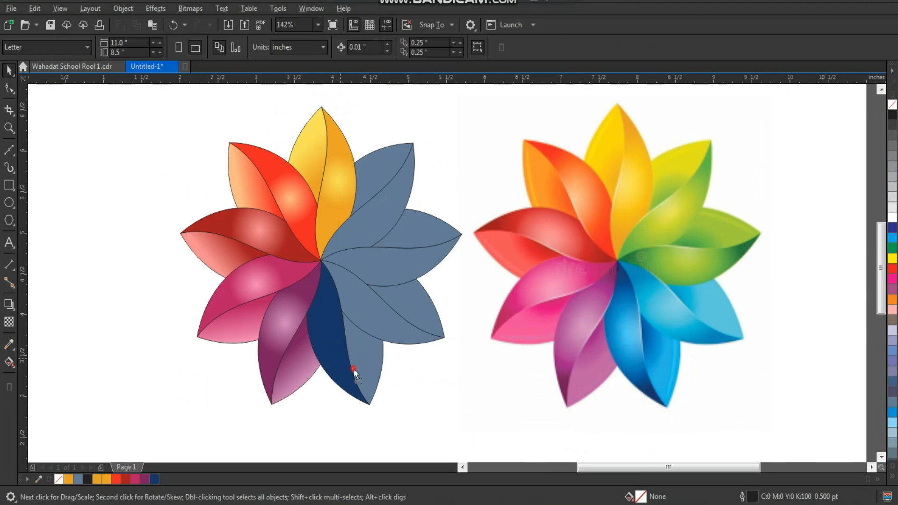
click(352, 369)
click(9, 362)
drag(335, 364, 324, 310)
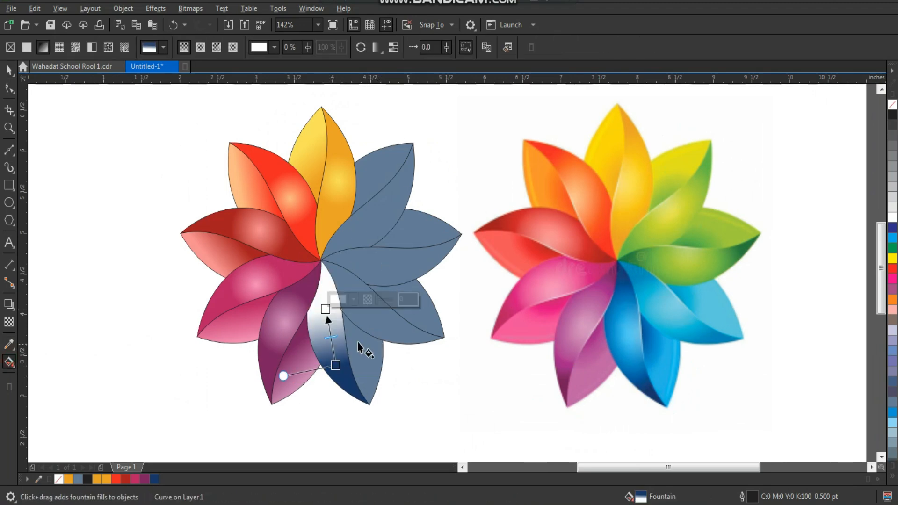
click(353, 299)
click(437, 476)
click(627, 337)
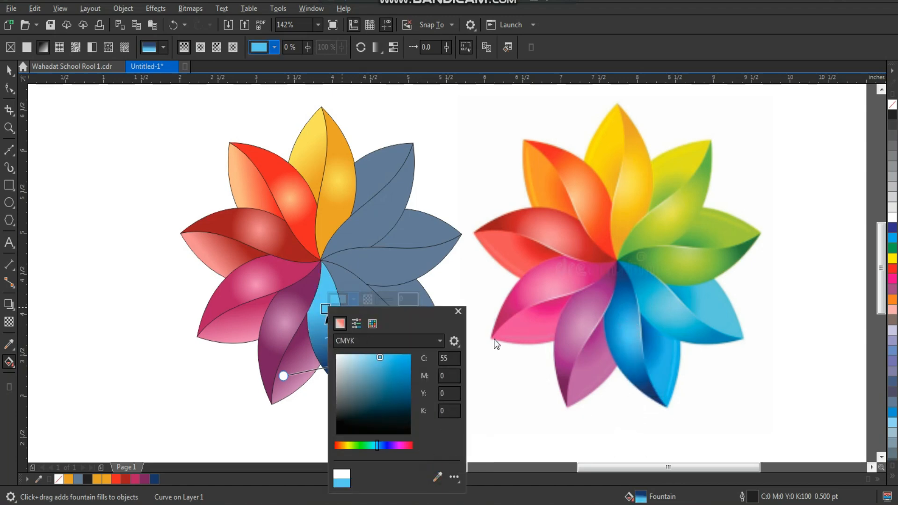
click(353, 299)
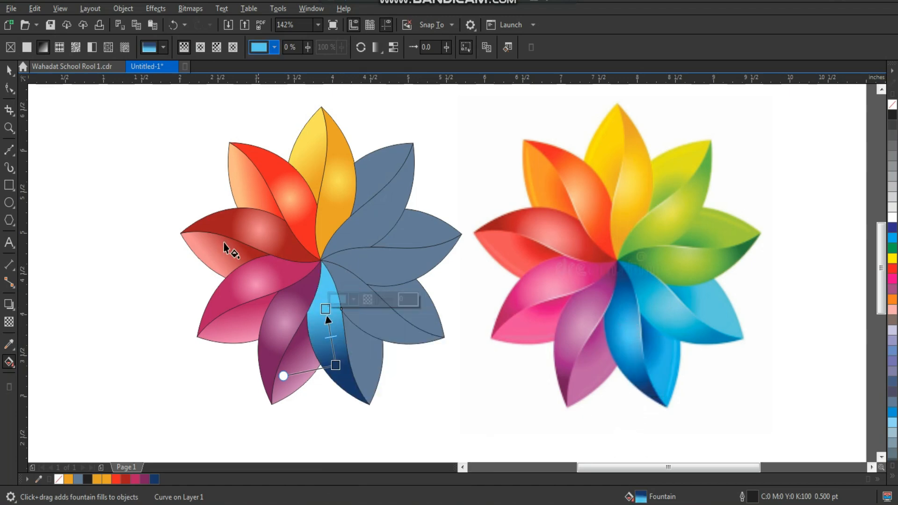
- Change the navy half's gradient to an elliptical fountain fill and widen it into a rounded light blue highlight
click(200, 47)
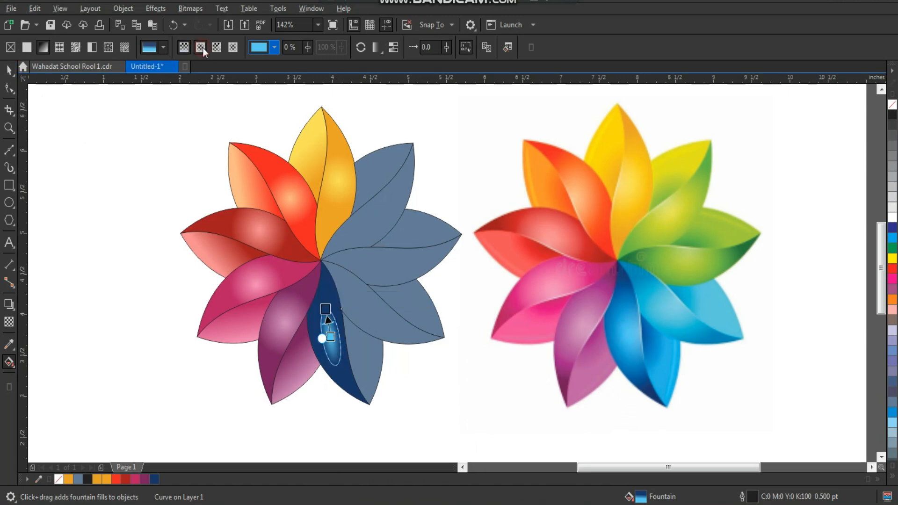
drag(322, 339, 303, 346)
click(9, 70)
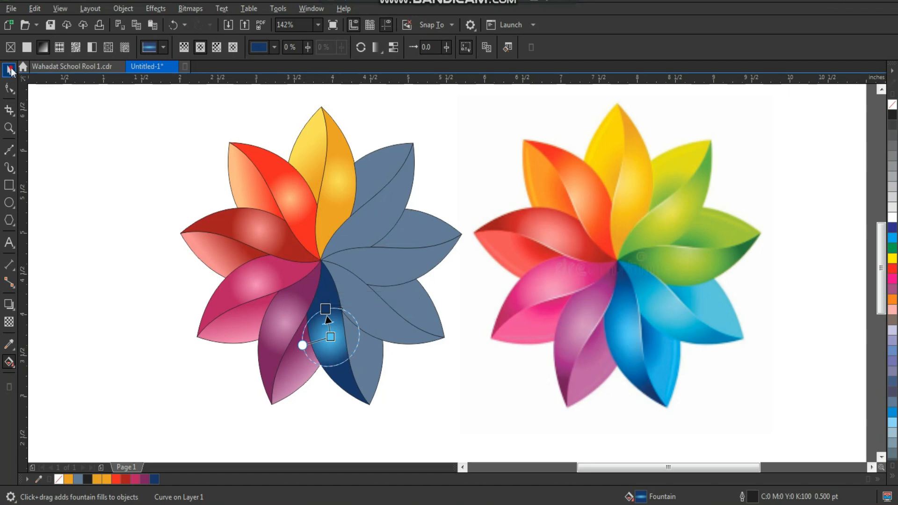
- Copy the fill of the navy petal's left half onto its blue-grey right half
click(37, 10)
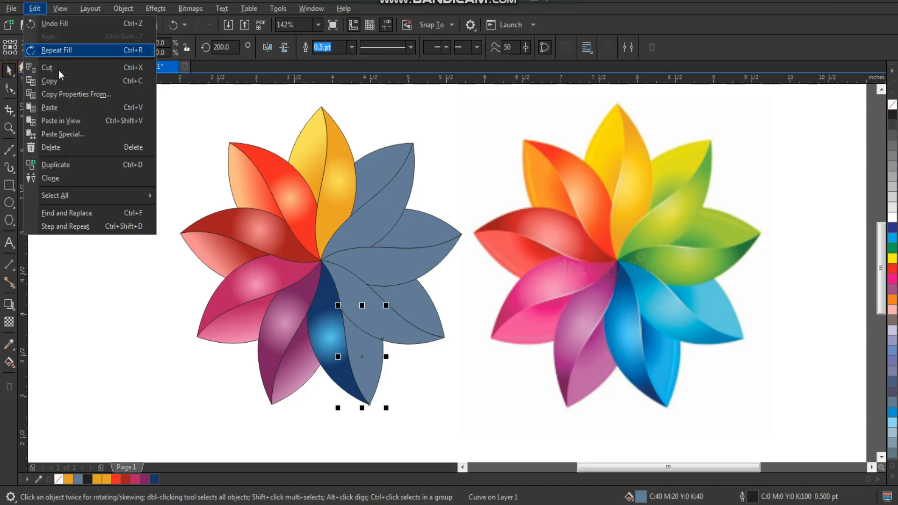
click(101, 97)
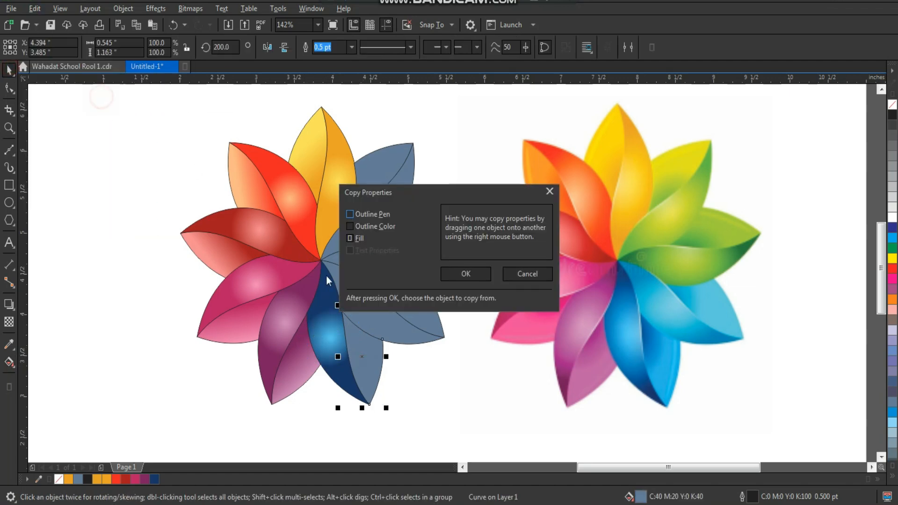
click(460, 275)
click(323, 337)
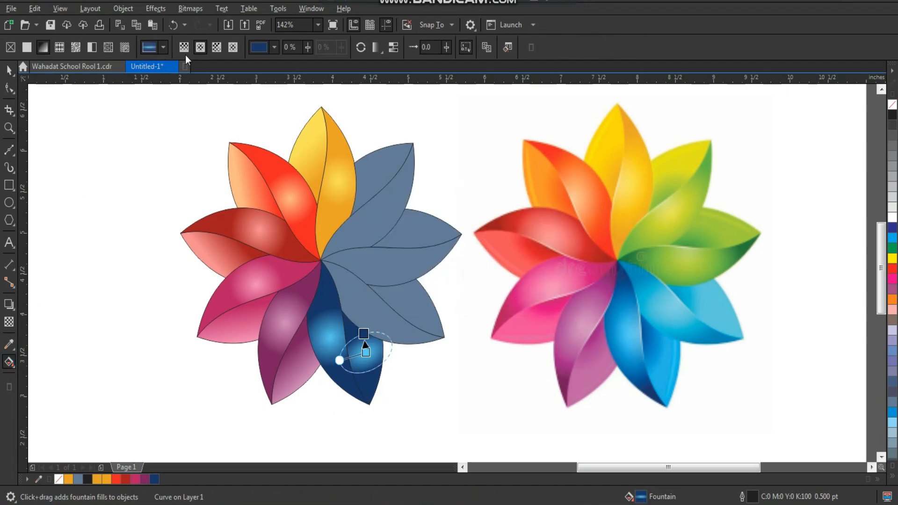
- Change the navy petal's right half to a linear gradient lightening towards its outer edge, and stretch the elliptical highlight on its left half
click(186, 48)
mouse_move(369, 373)
mouse_down()
mouse_move(357, 352)
mouse_move(366, 337)
mouse_move(361, 352)
mouse_move(387, 351)
mouse_move(345, 352)
mouse_up()
click(329, 340)
drag(326, 309, 319, 295)
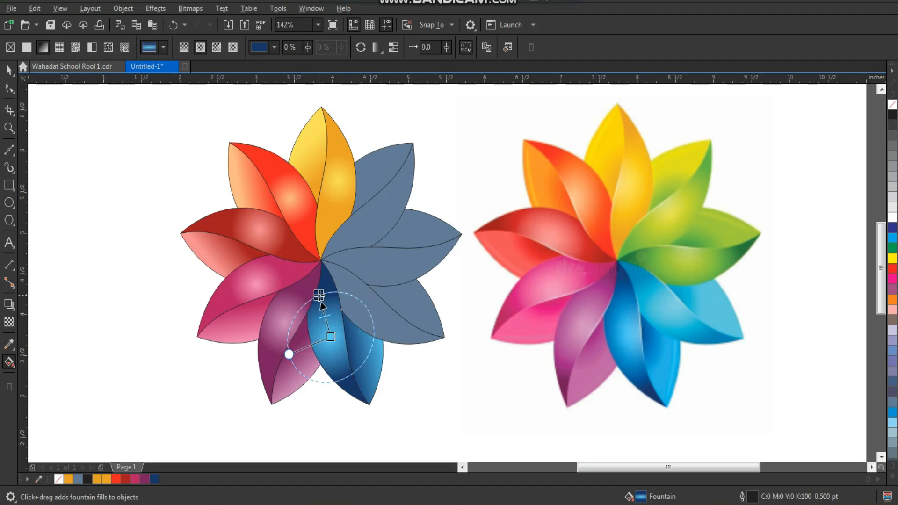
- Sample the medium blue from the tip of the image's light blue petal and fill the lower half of the matching drawn petal with it
click(9, 70)
click(380, 310)
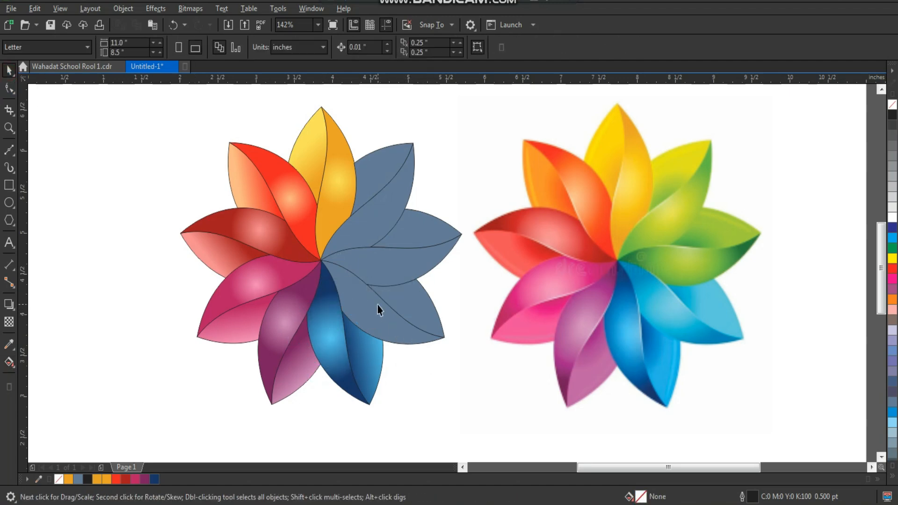
click(9, 344)
click(732, 335)
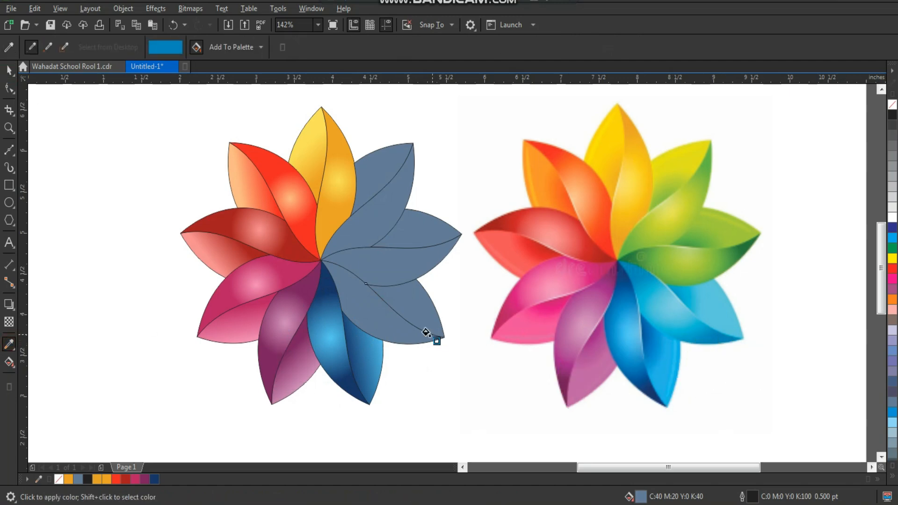
click(408, 339)
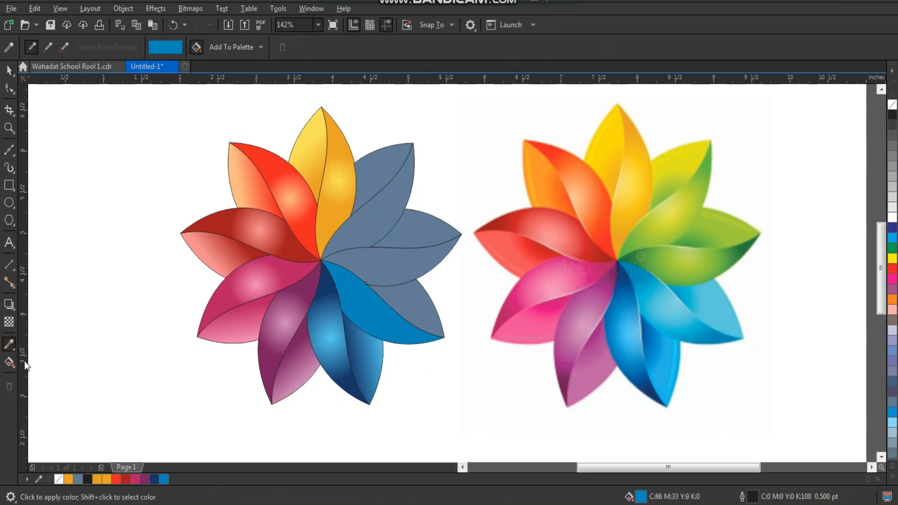
- Give the medium blue petal half an elliptical fountain fill with a widened light blue highlight (C50 M0 Y9 K0) sampled from the image
click(8, 363)
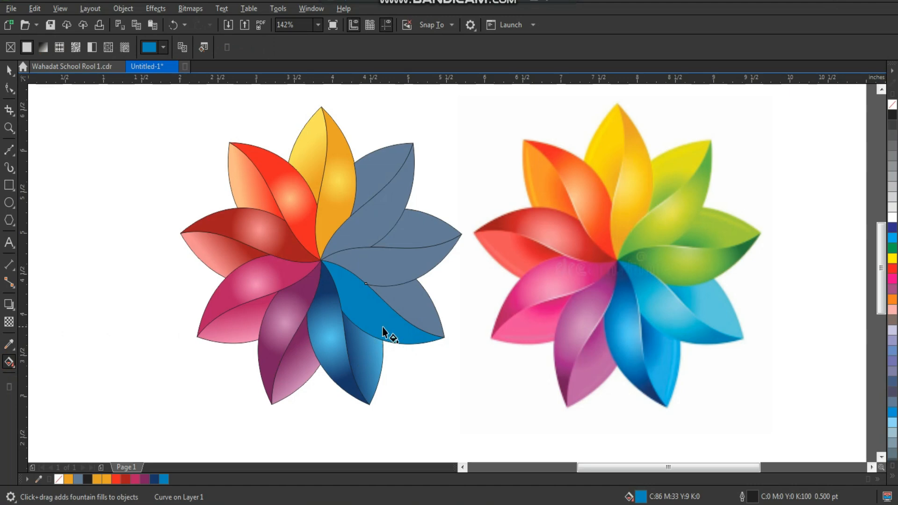
drag(392, 334, 356, 295)
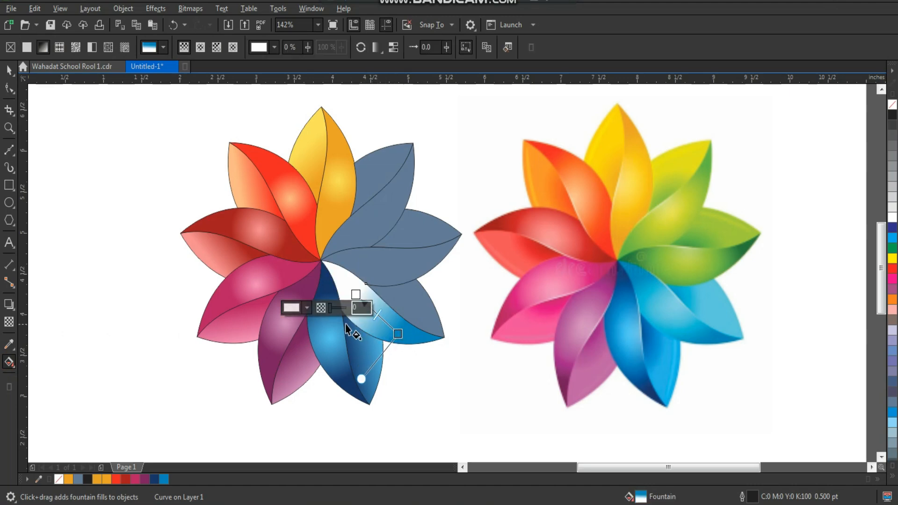
click(308, 309)
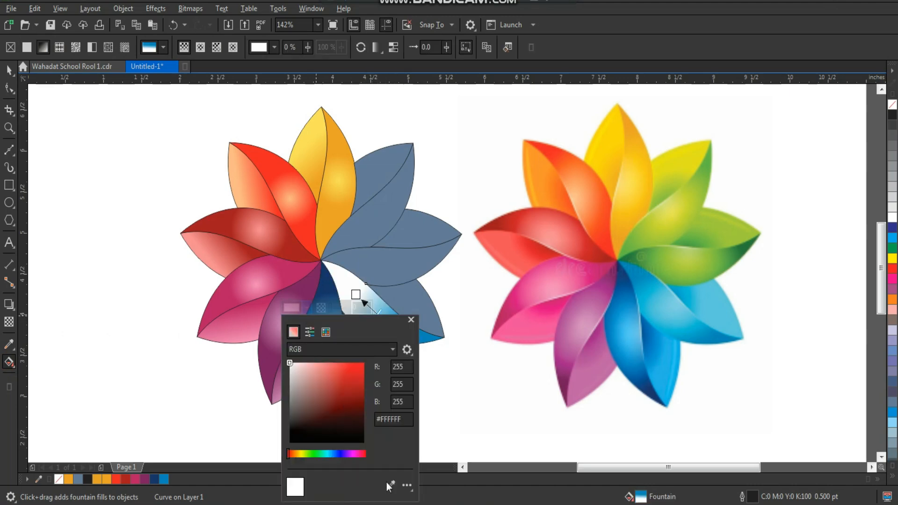
click(666, 312)
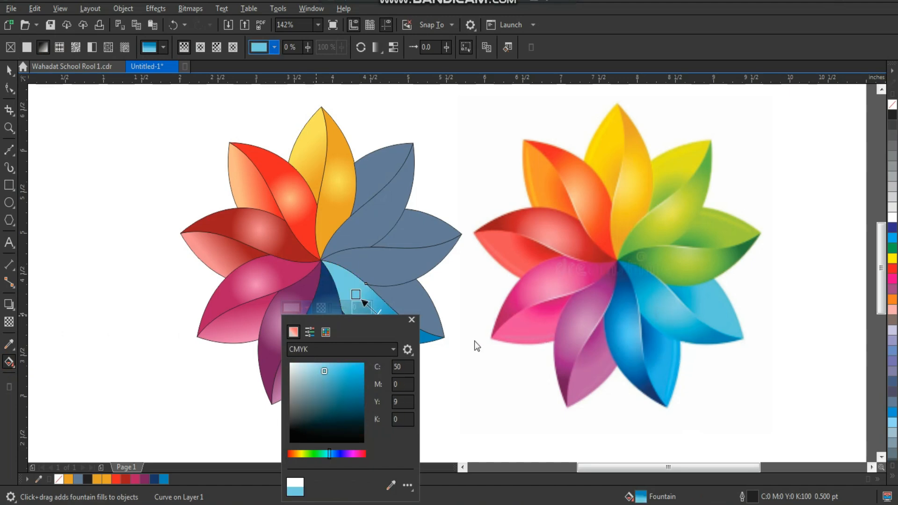
click(324, 305)
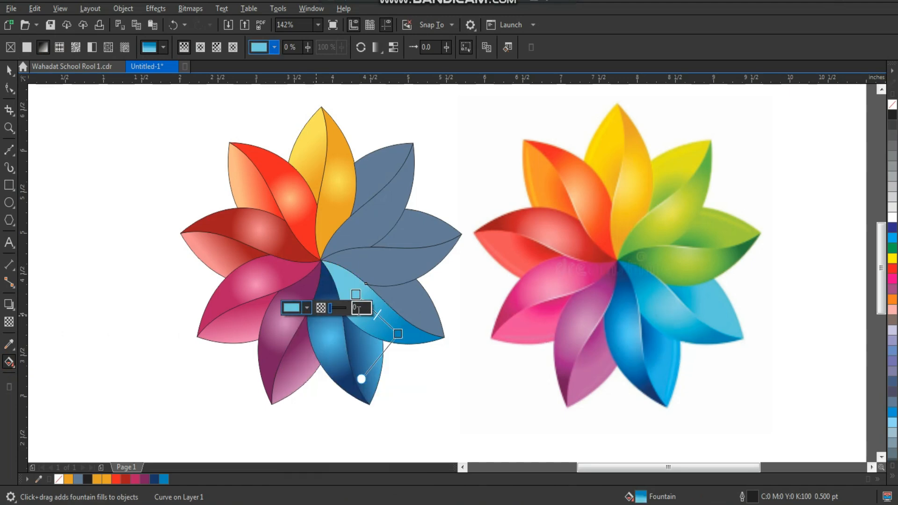
click(199, 47)
drag(370, 323, 356, 337)
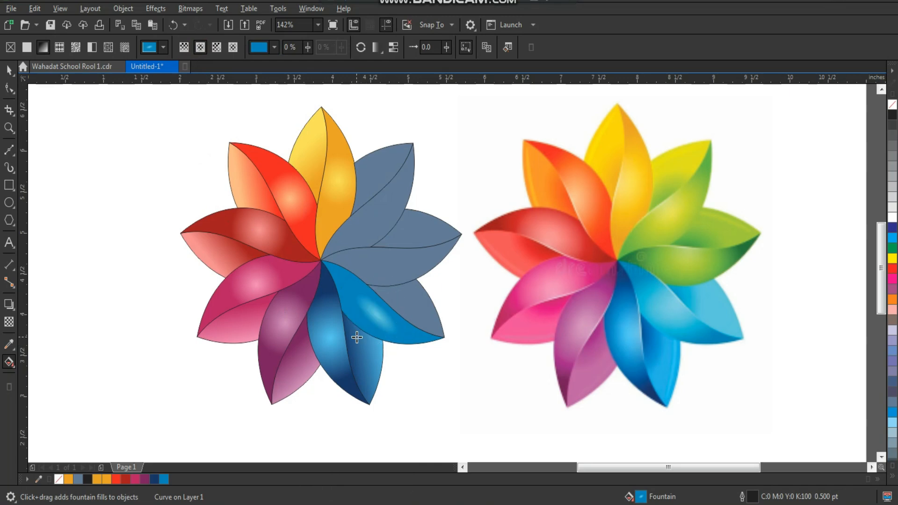
- Copy the fill of the medium blue petal's lower half onto its blue-grey upper half
click(9, 70)
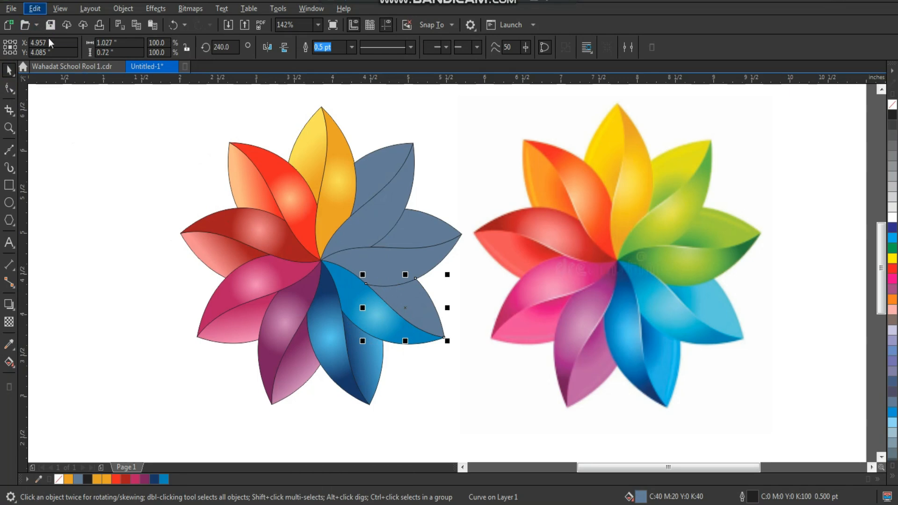
click(84, 98)
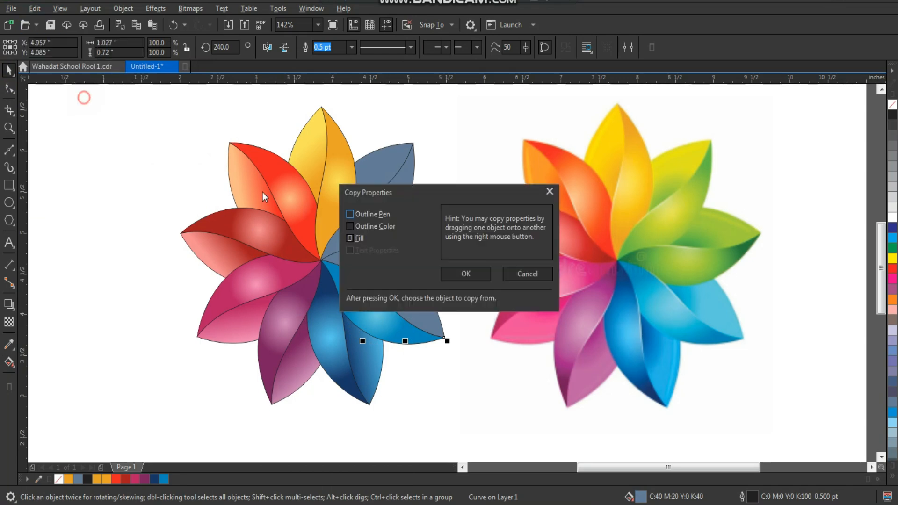
click(460, 279)
click(364, 311)
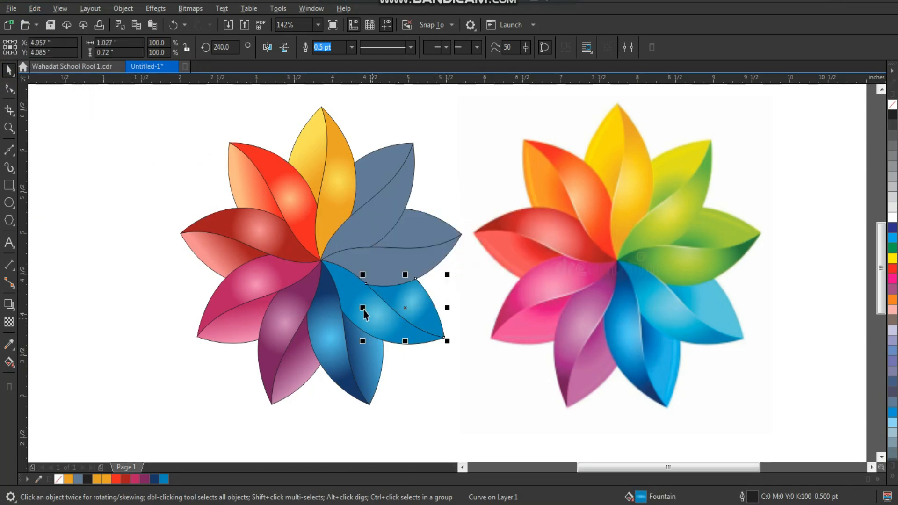
- Change the medium blue petal's upper half to a linear gradient running from blue at the centre seam to light blue at the outer edge
click(8, 364)
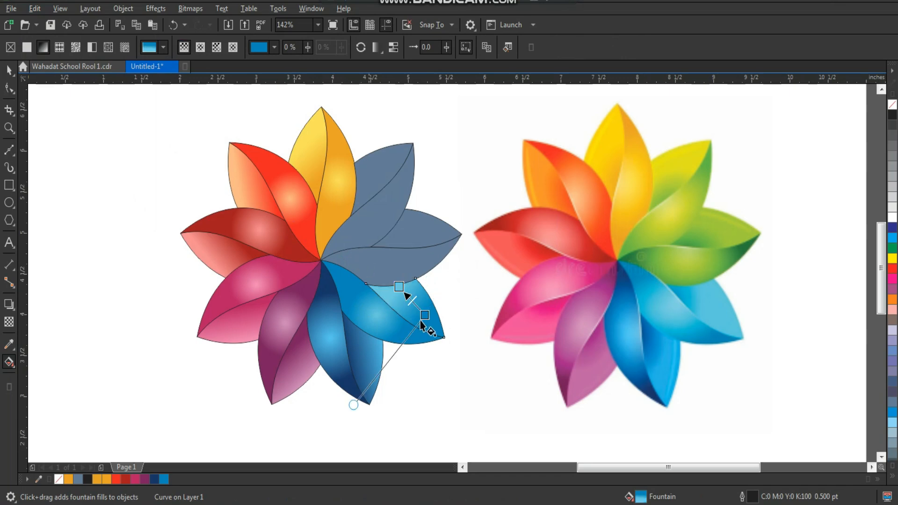
drag(310, 305, 437, 283)
drag(400, 317, 400, 314)
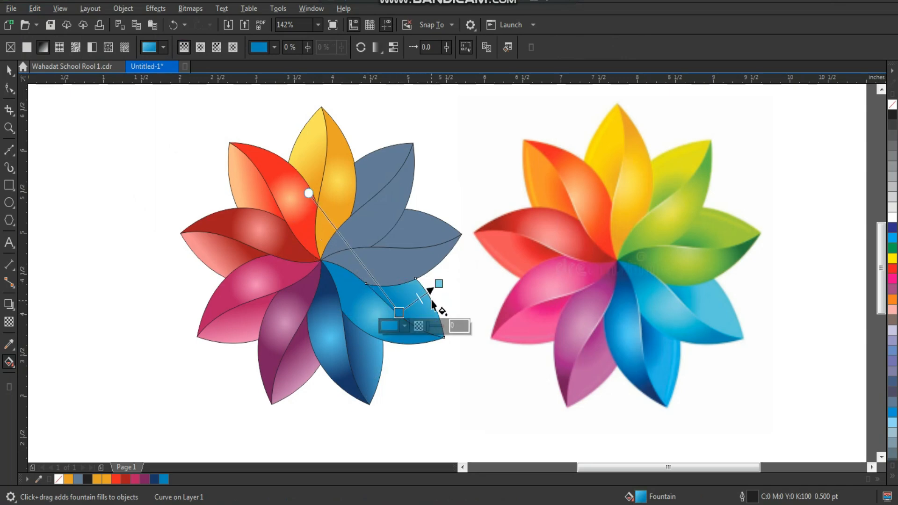
drag(439, 283, 437, 291)
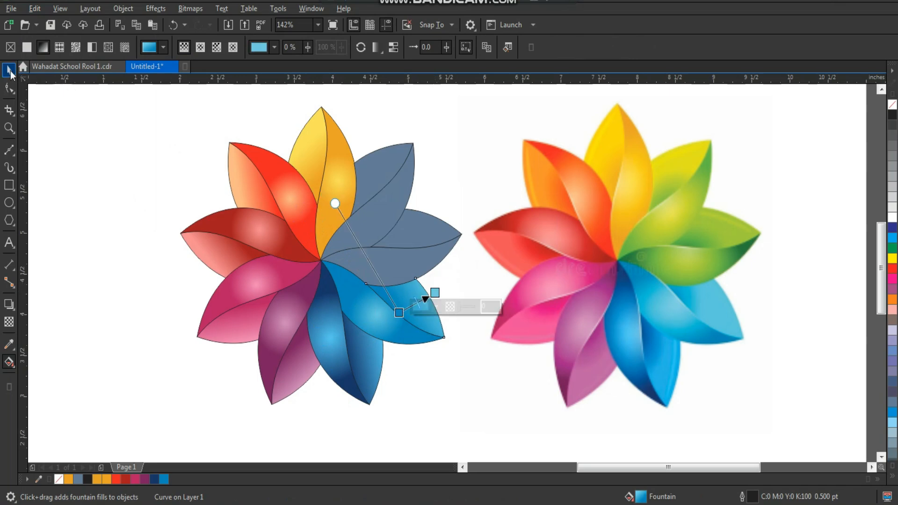
- Sample the dark green near the tip of the image's green petal and fill the lower half of the matching drawn petal with it
key(space)
click(409, 262)
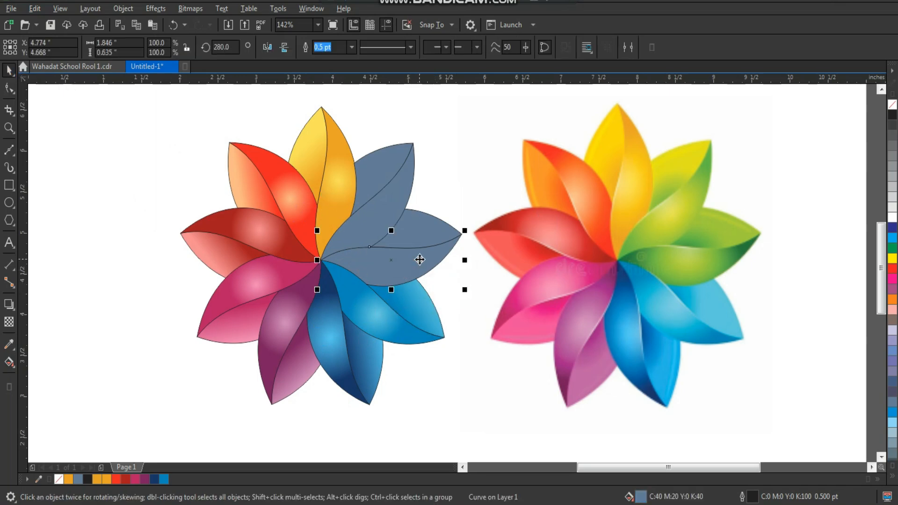
click(7, 348)
click(745, 241)
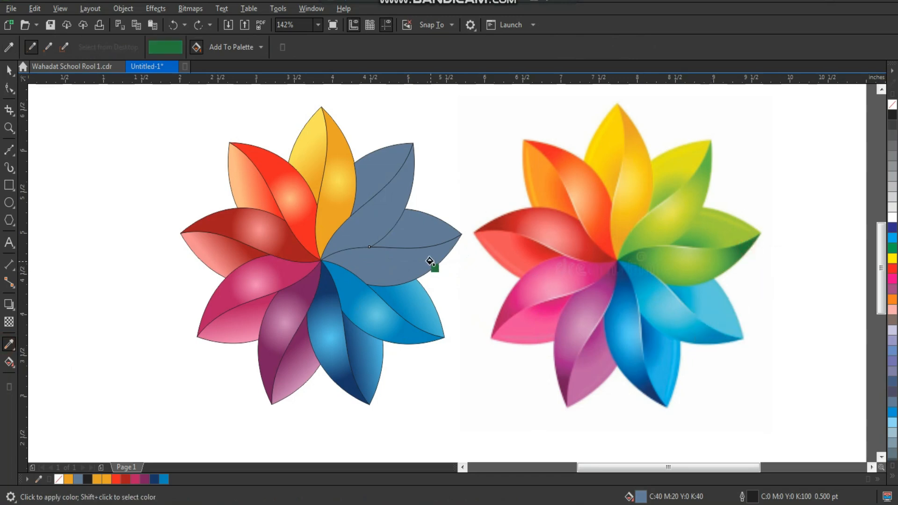
click(411, 266)
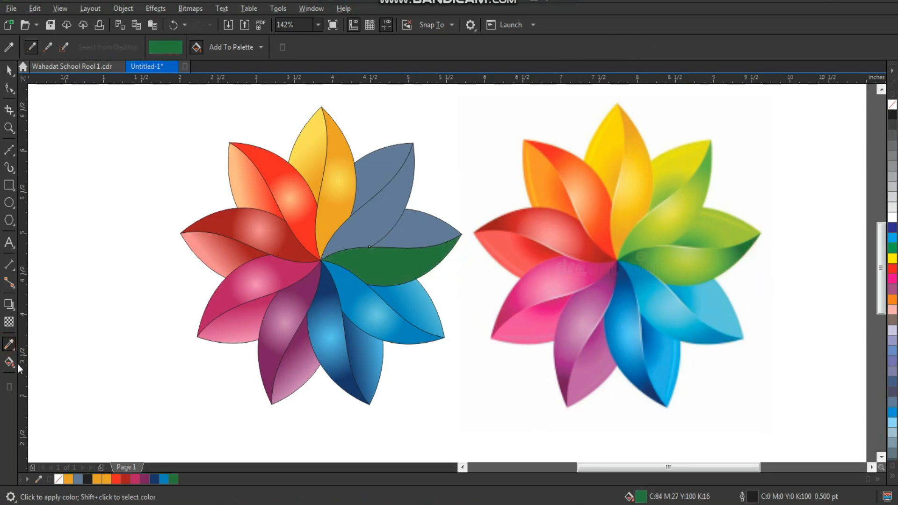
- Give the dark green petal half an elliptical fountain fill with a widened yellow-green highlight (C29 M0 Y86 K0) sampled from the image
key(g)
drag(415, 262, 365, 267)
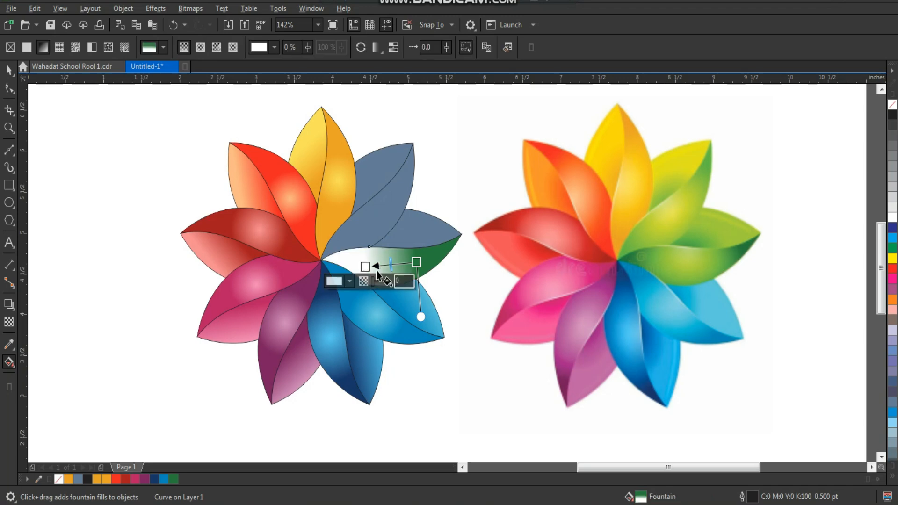
click(350, 282)
click(432, 458)
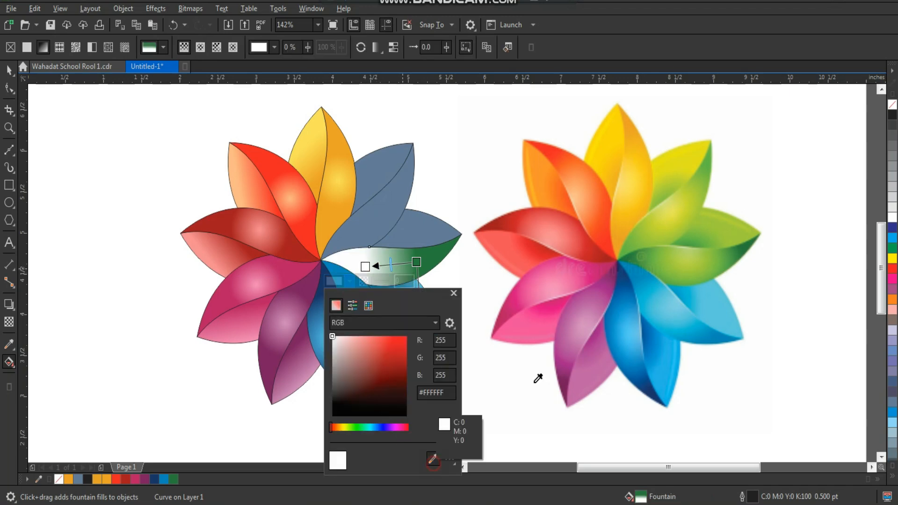
click(684, 259)
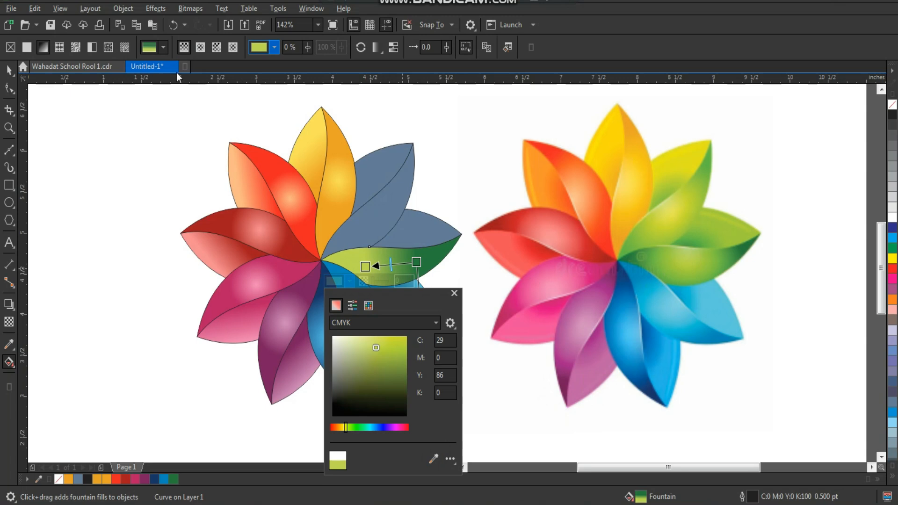
click(201, 47)
click(200, 47)
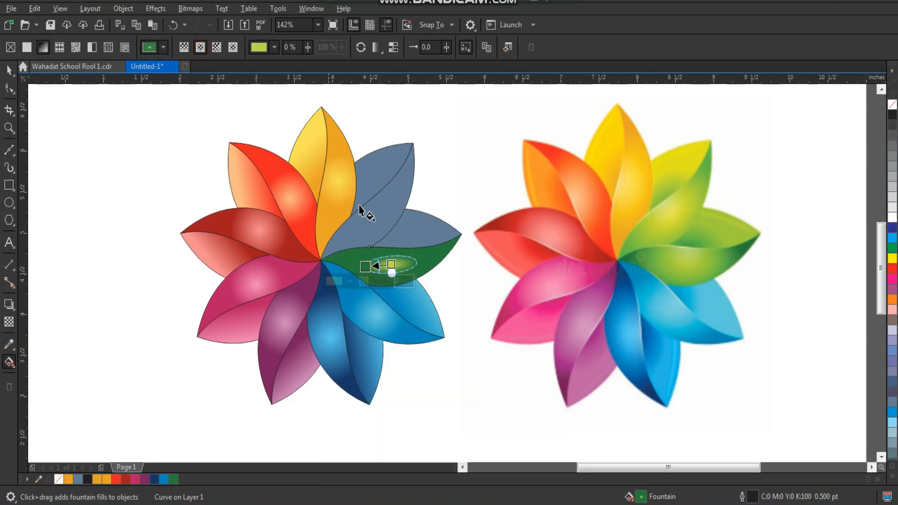
click(392, 265)
drag(392, 273, 396, 294)
- Copy the fill of the dark green petal's lower half onto its blue-grey upper half
click(8, 70)
click(429, 228)
click(36, 9)
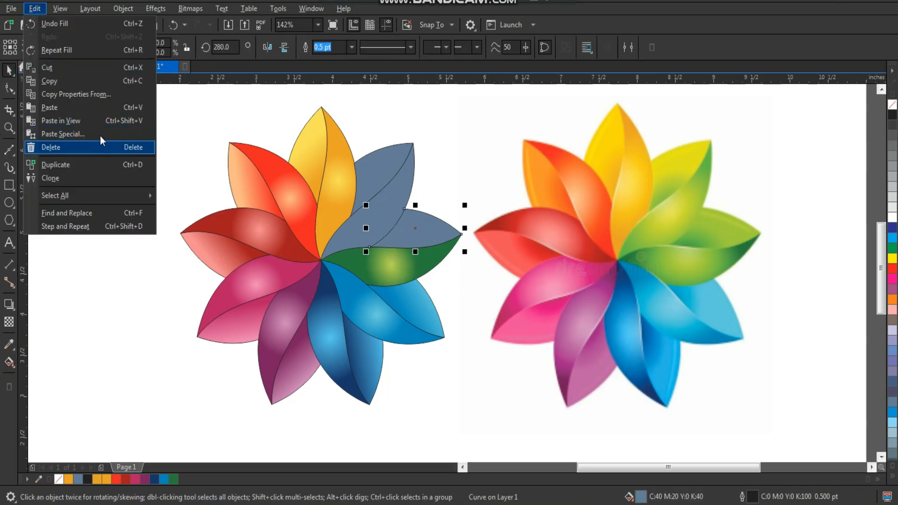
click(89, 90)
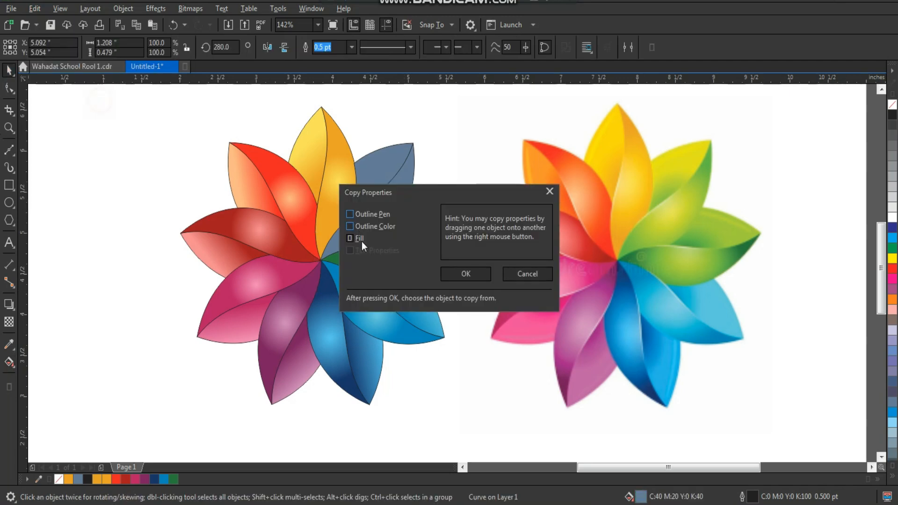
click(465, 275)
click(393, 269)
- Change the dark green petal's upper half to a linear gradient running from green at the centre seam to yellow-green at the outer edge
click(9, 362)
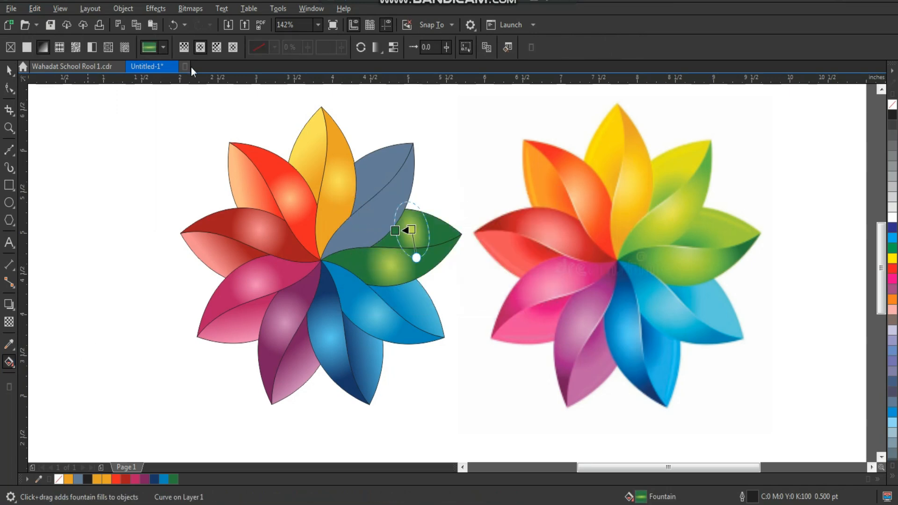
drag(416, 257, 366, 325)
drag(421, 207, 417, 243)
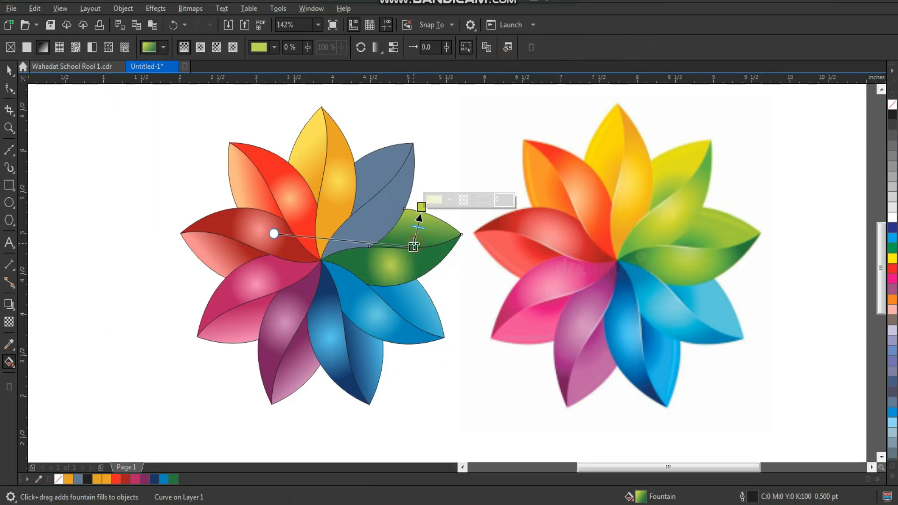
- Sample the light green from the image's yellow-green petal and fill the lower half of the matching drawn petal with it
click(8, 70)
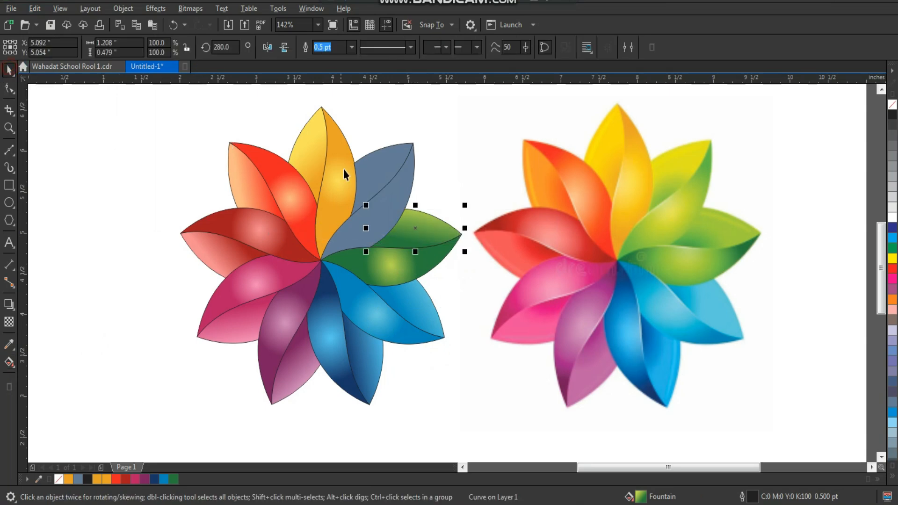
click(397, 221)
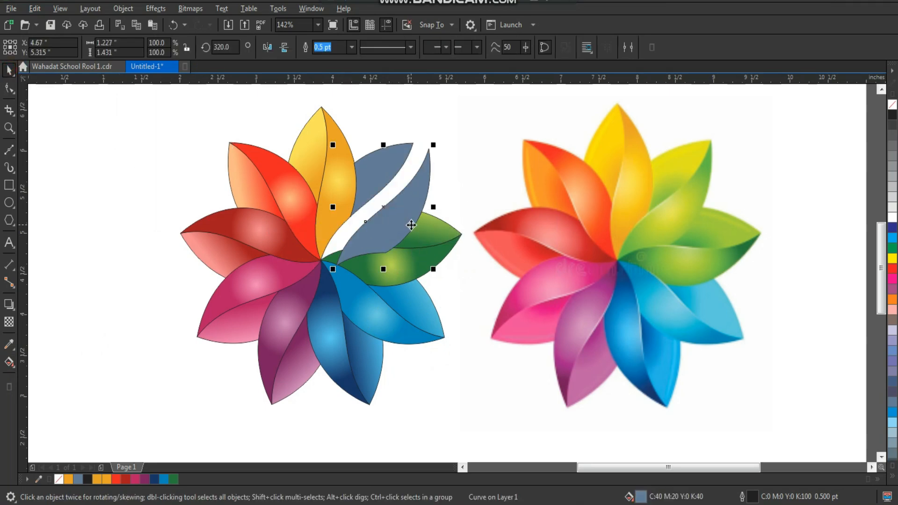
click(8, 347)
click(648, 168)
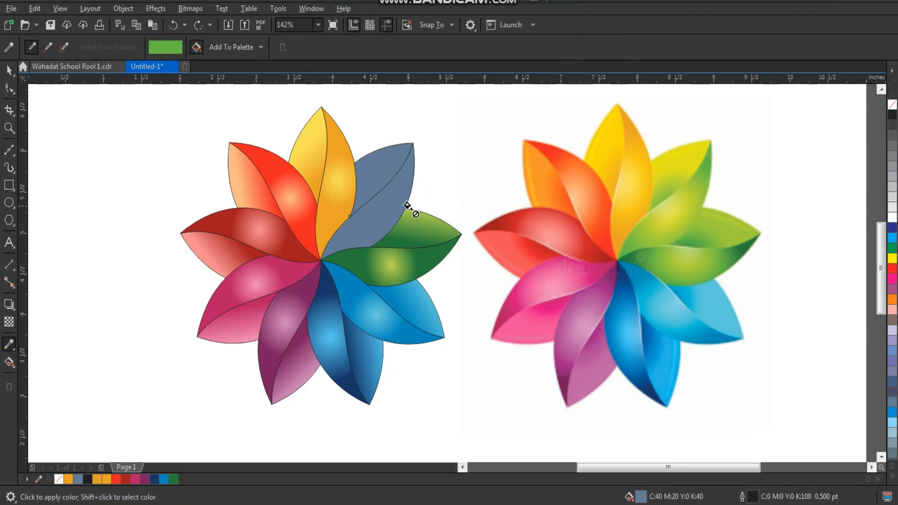
click(388, 207)
- Give the light green petal half an elliptical fountain fill with a widened yellow highlight (C14 M0 Y84 K0) sampled from the image
click(9, 362)
drag(393, 199, 359, 239)
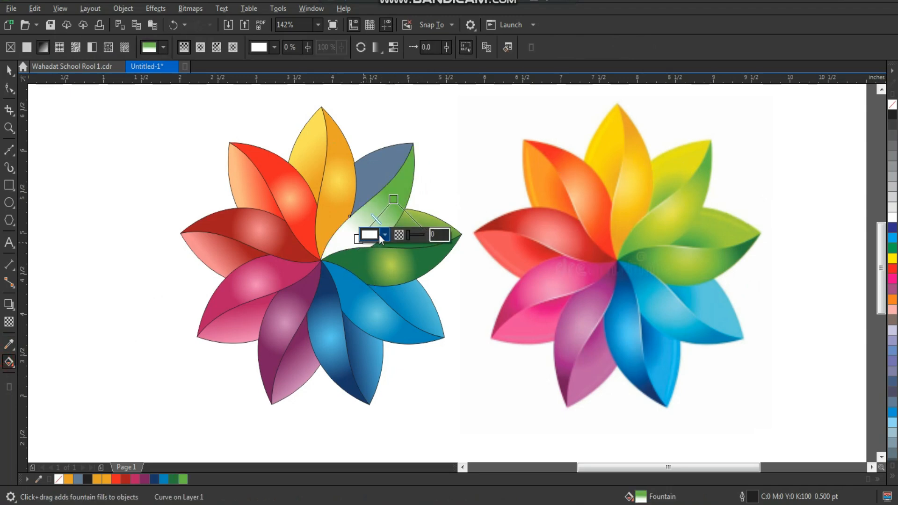
click(383, 236)
click(469, 412)
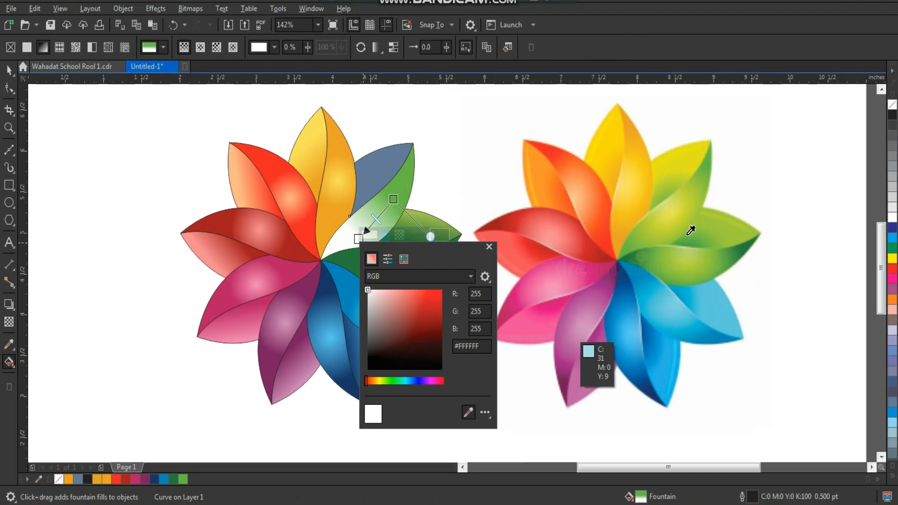
click(666, 216)
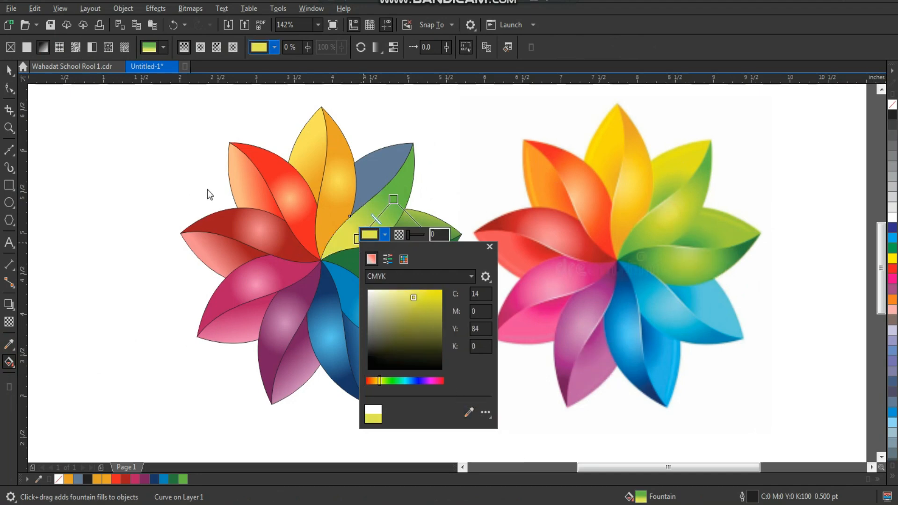
click(384, 235)
click(200, 47)
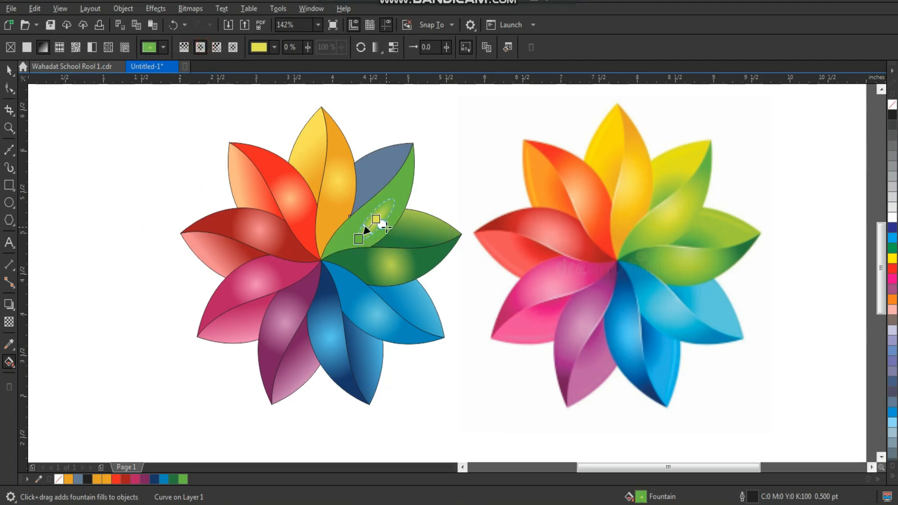
drag(382, 224, 399, 241)
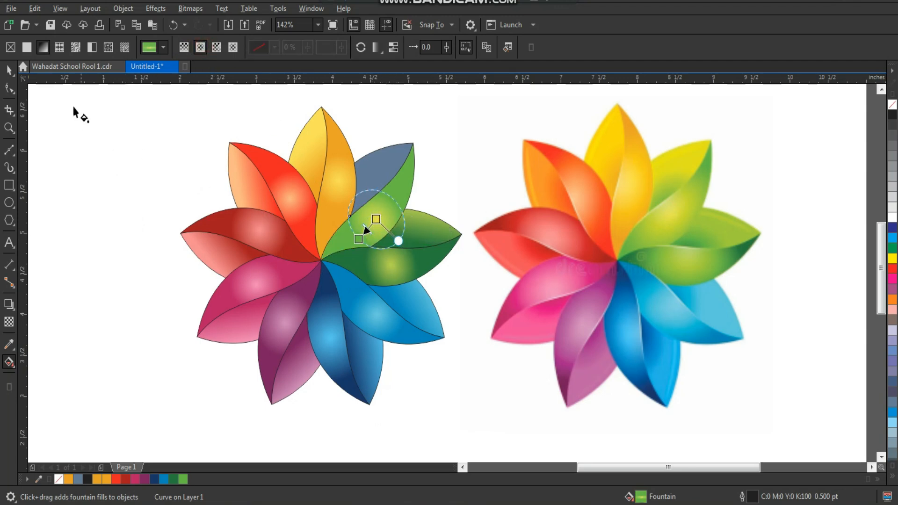
- Copy the fill of the light green petal's lower half onto its blue-grey upper half
click(9, 71)
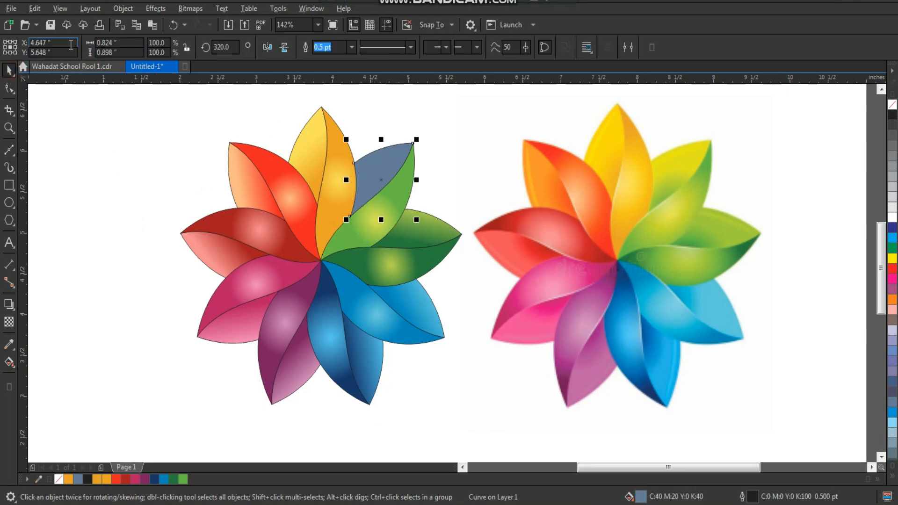
click(33, 8)
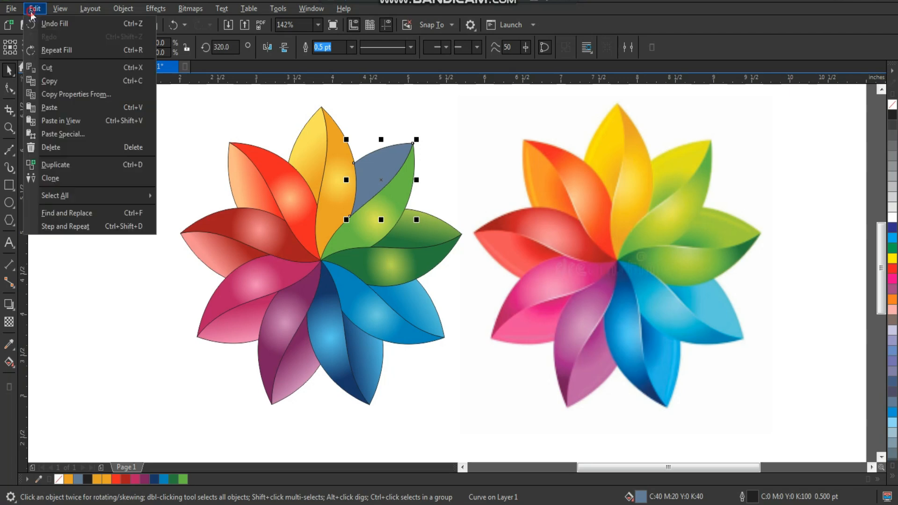
click(99, 96)
click(465, 274)
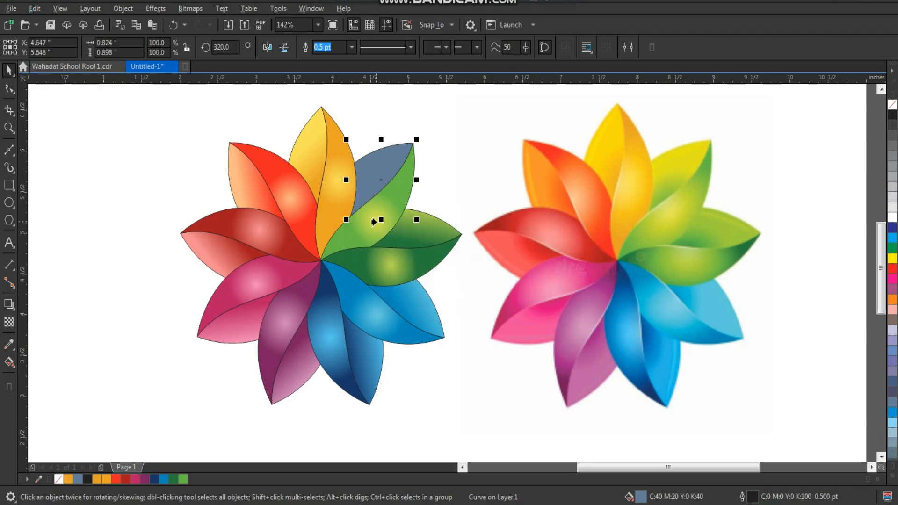
click(372, 216)
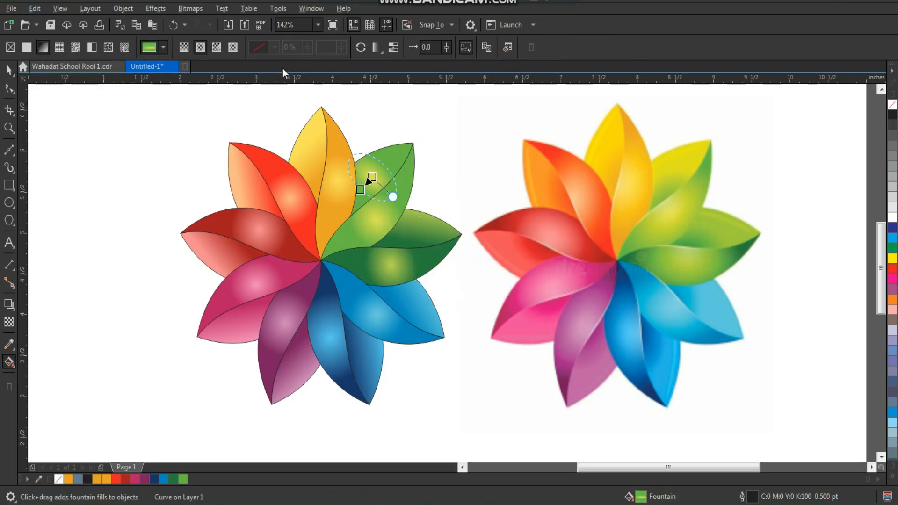
- Change the light green petal's upper half to a linear gradient running from green at the centre seam to yellow at the outer edge
drag(372, 177, 393, 165)
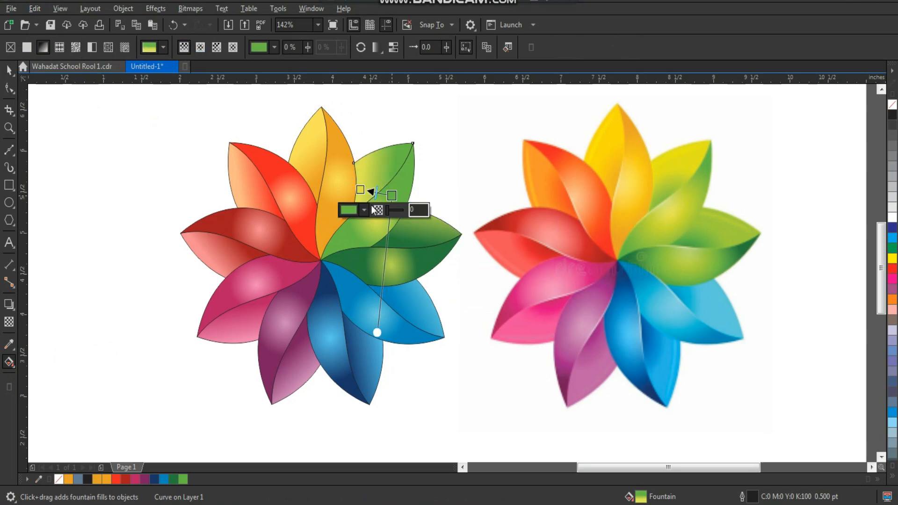
drag(359, 155, 382, 190)
click(444, 163)
- Select all the drawn petal halves and move the flower left, away from the reference image, to X 3.677 inches
scroll(341, 229, down, 3)
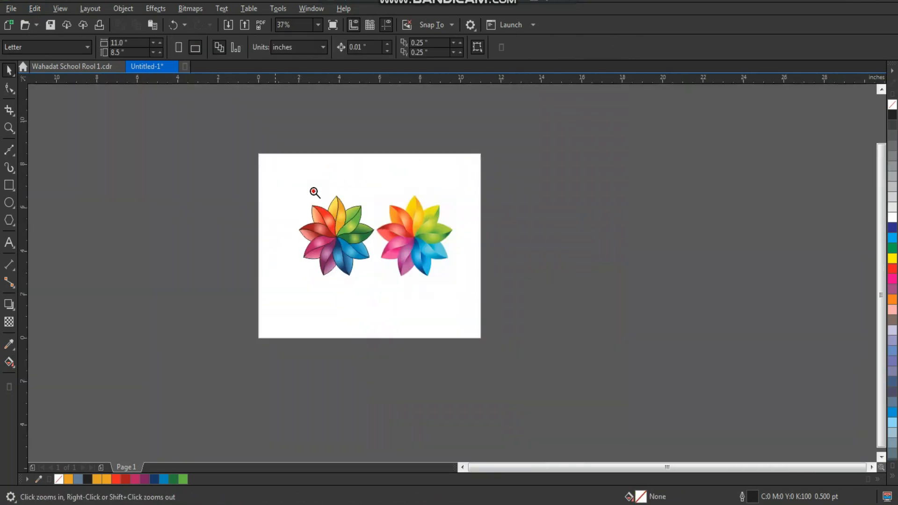
scroll(311, 195, up, 3)
click(435, 242)
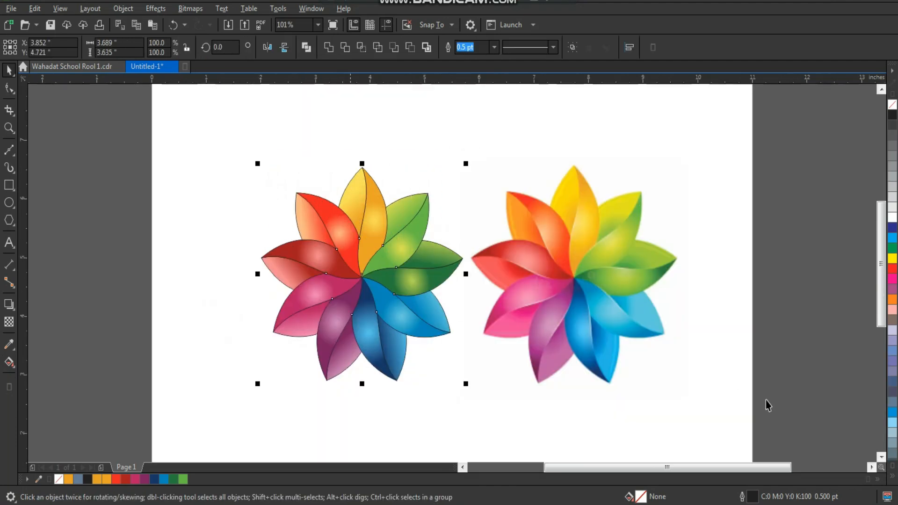
key(Left)
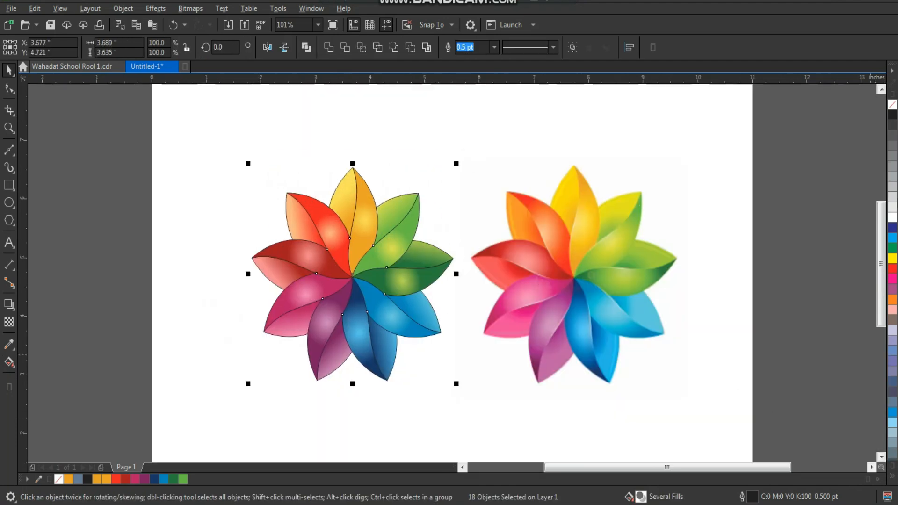
- Remove the outlines from all the drawn petal halves and deselect them to compare the flower with the reference image
right_click(892, 105)
mouse_move(405, 274)
mouse_down()
mouse_move(371, 274)
mouse_move(410, 275)
mouse_up()
click(403, 278)
click(402, 279)
key(Left)
click(407, 145)
key(z)
drag(617, 364, 732, 312)
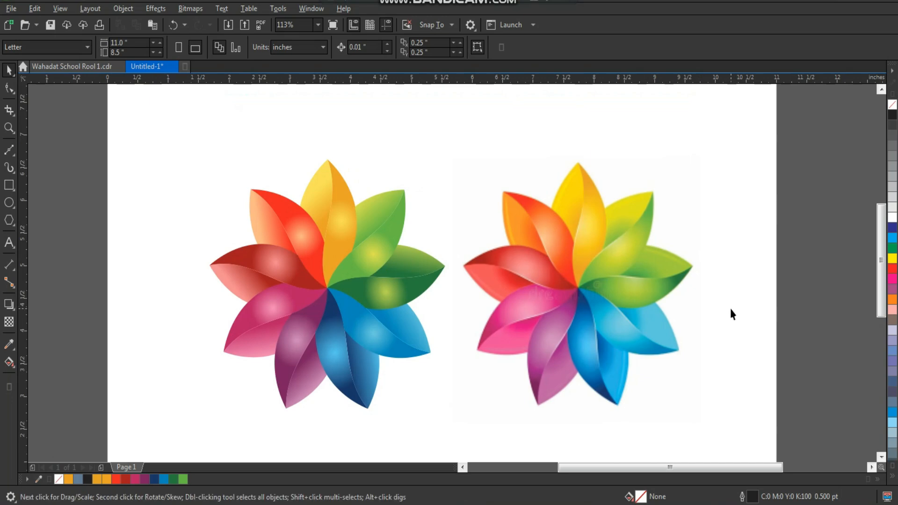